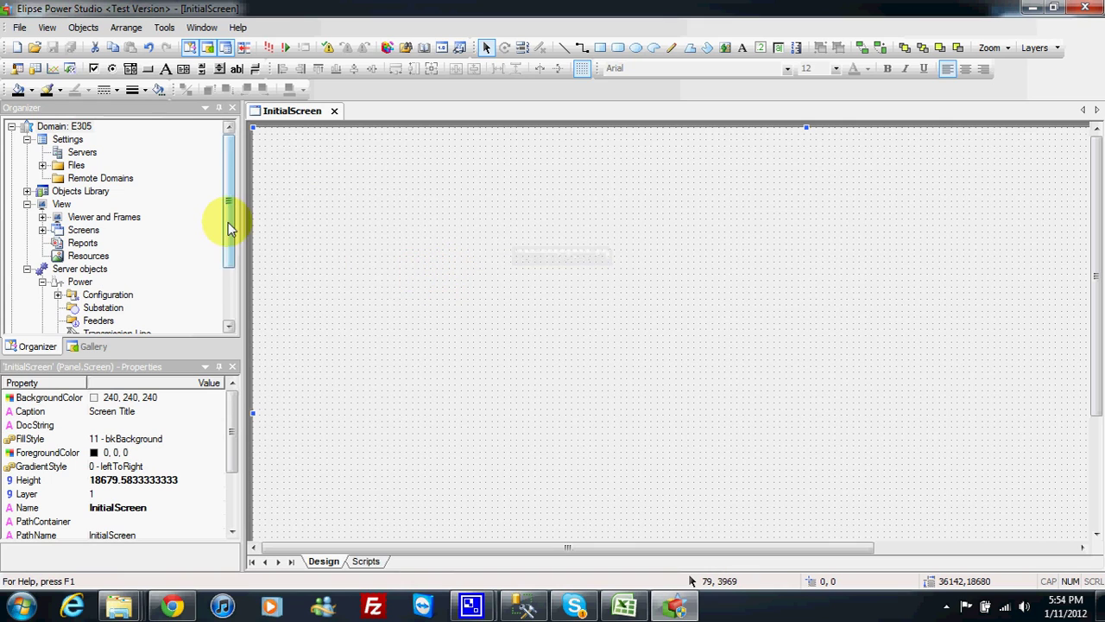
- Insert a new internal tag, InternalTag1, into the Data server under Data objects
left_click_drag(228, 222, 235, 260)
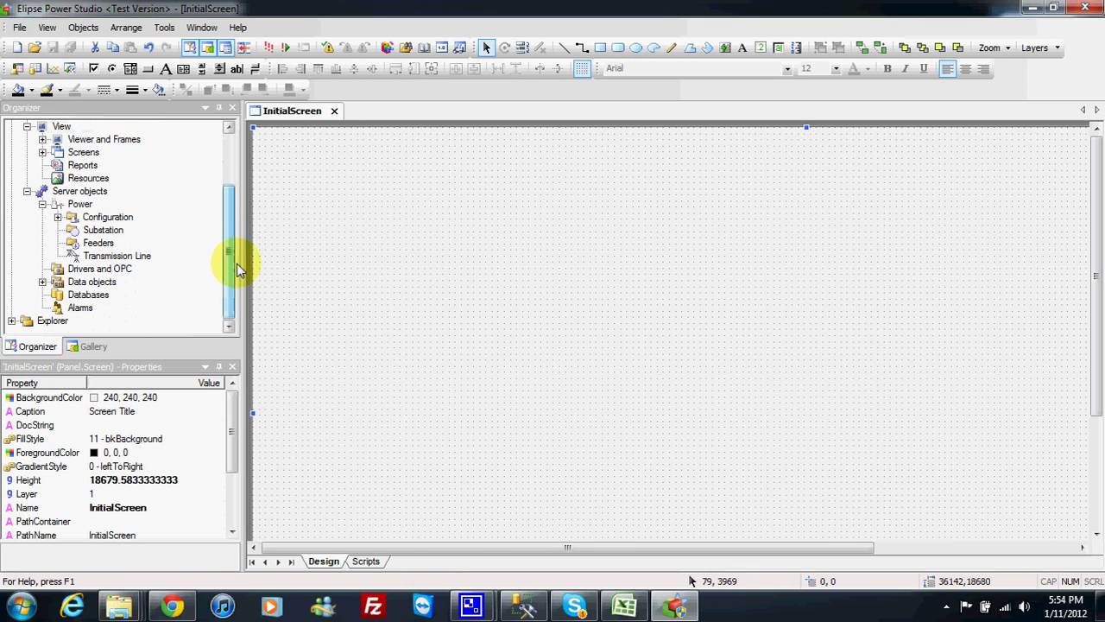
left_click(43, 283)
left_click(93, 295)
right_click(93, 295)
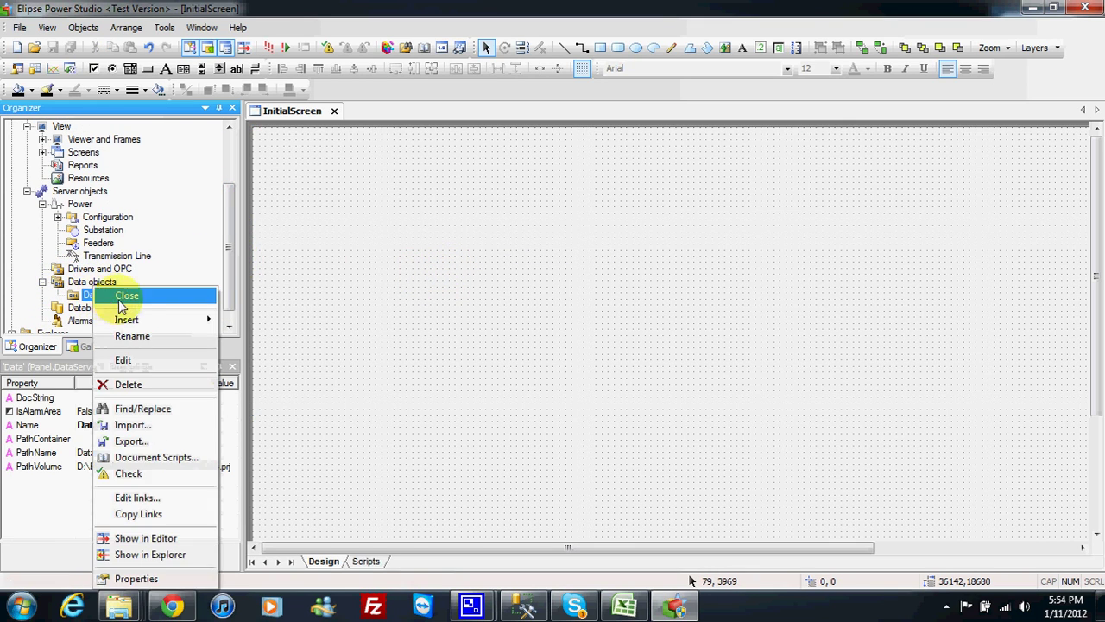
mouse_move(135, 318)
mouse_move(257, 324)
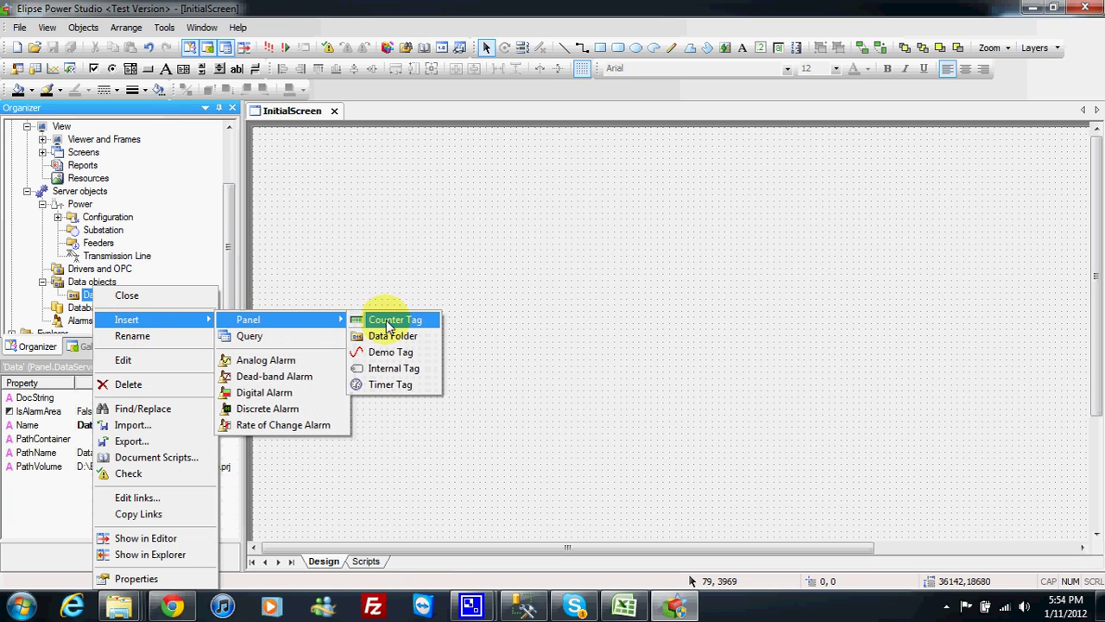
left_click(395, 369)
left_click(525, 333)
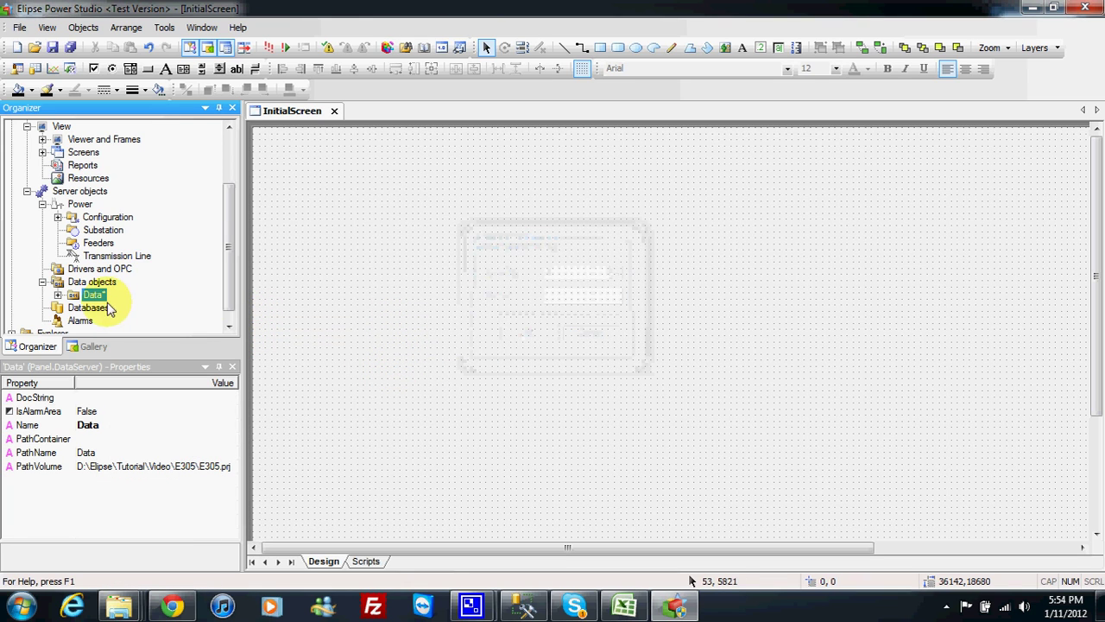
- Set InternalTag1's Value type to Boolean (False) and save the project
left_click(58, 296)
left_click(138, 308)
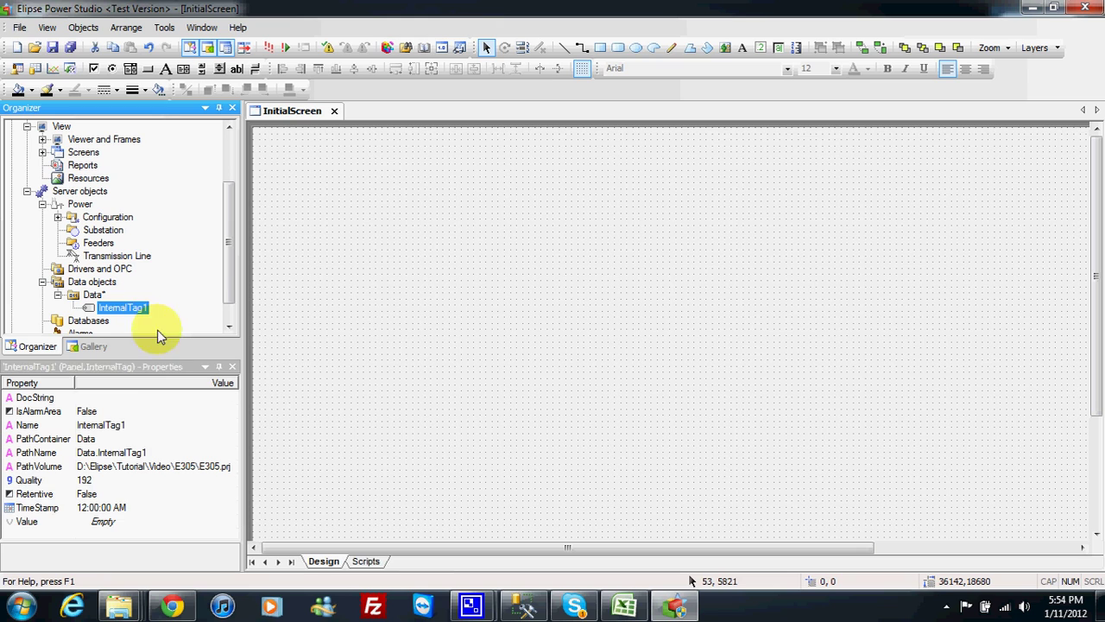
left_click(138, 521)
left_click(233, 522)
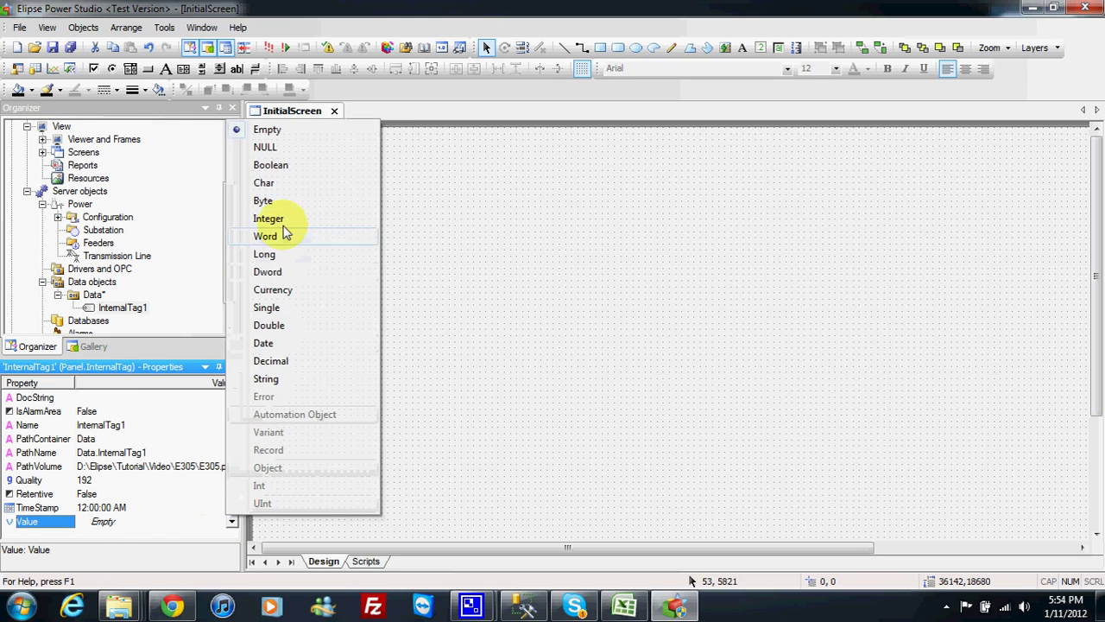
left_click(280, 167)
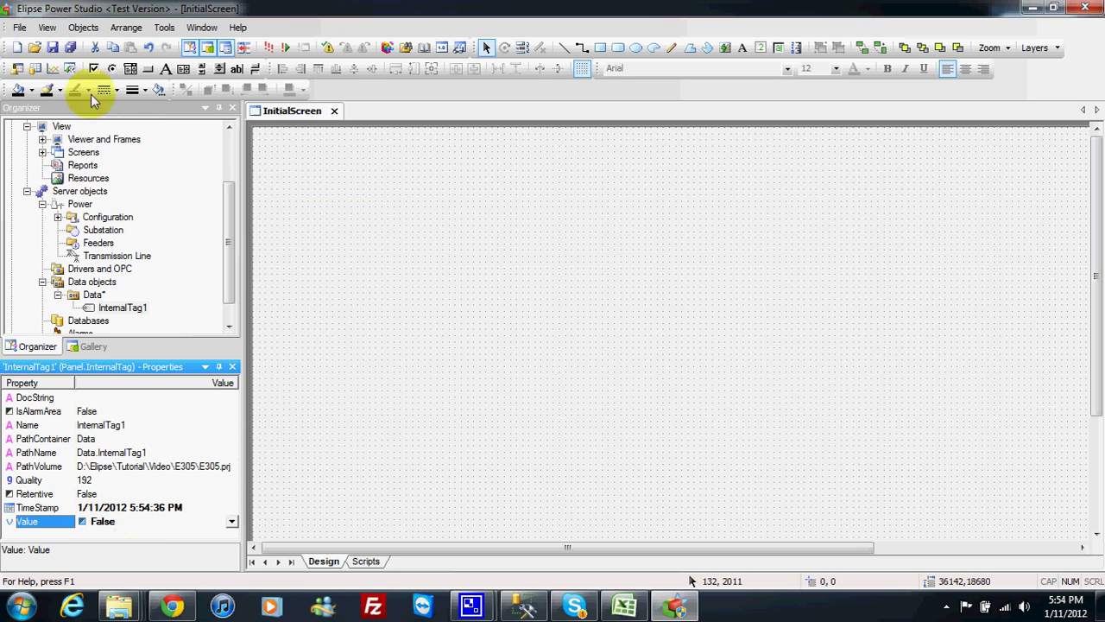
left_click(72, 52)
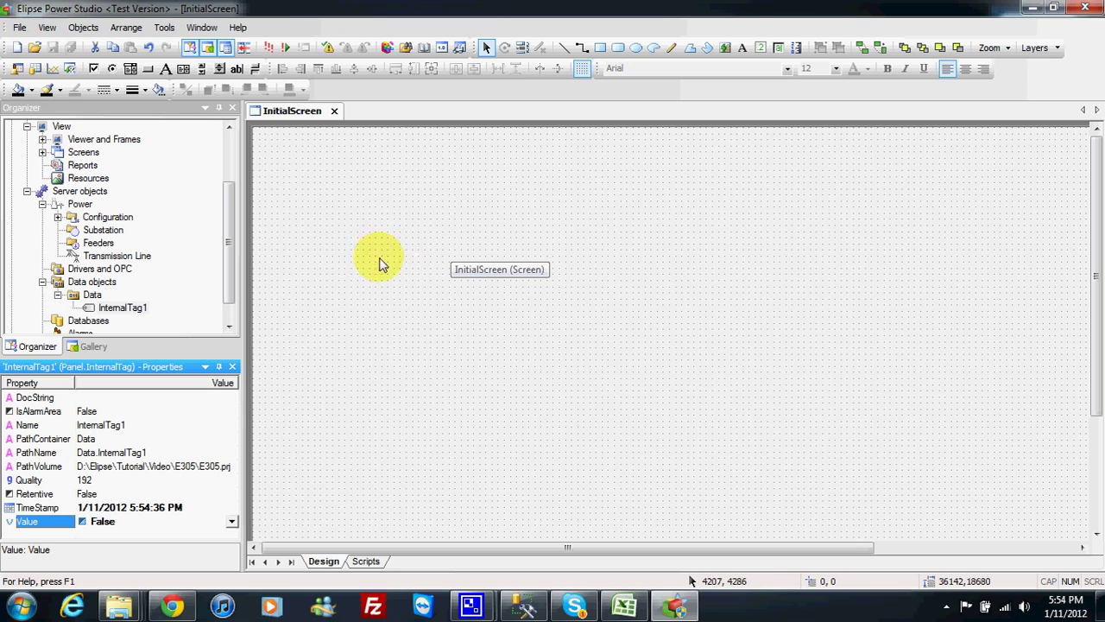
- Draw a circle, Circle1, near the centre of the InitialScreen canvas
left_click(470, 220)
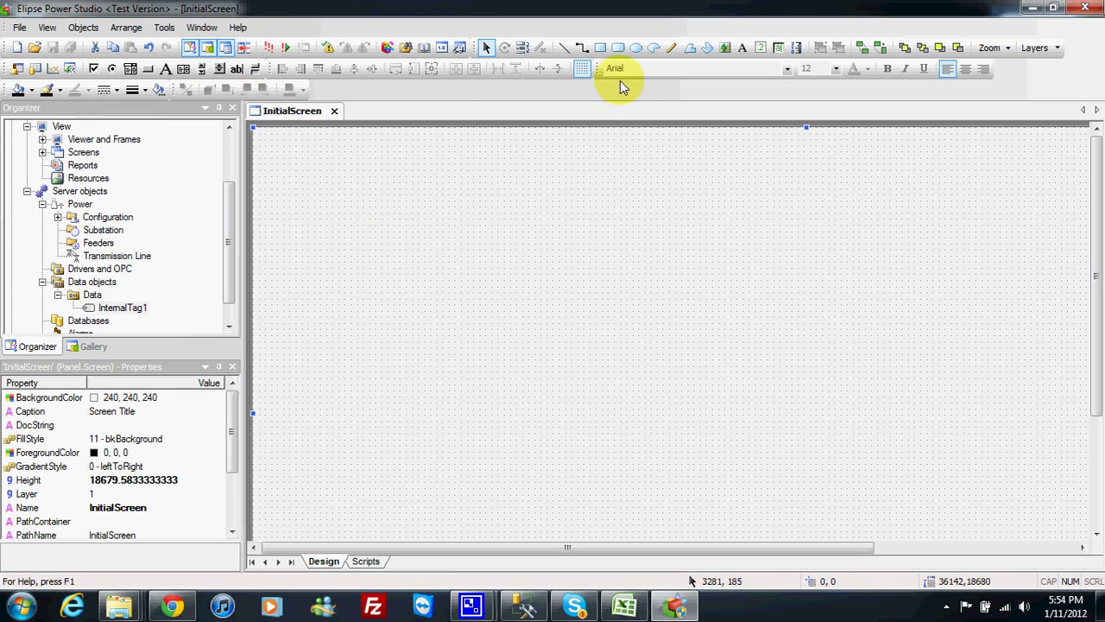
left_click(634, 54)
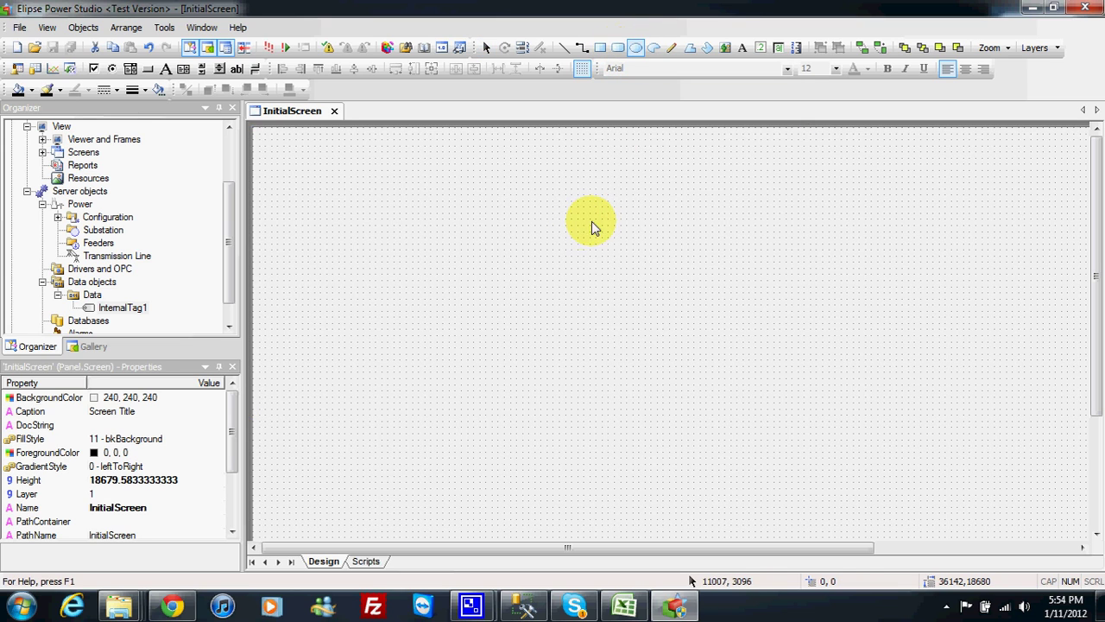
left_click_drag(592, 221, 677, 306)
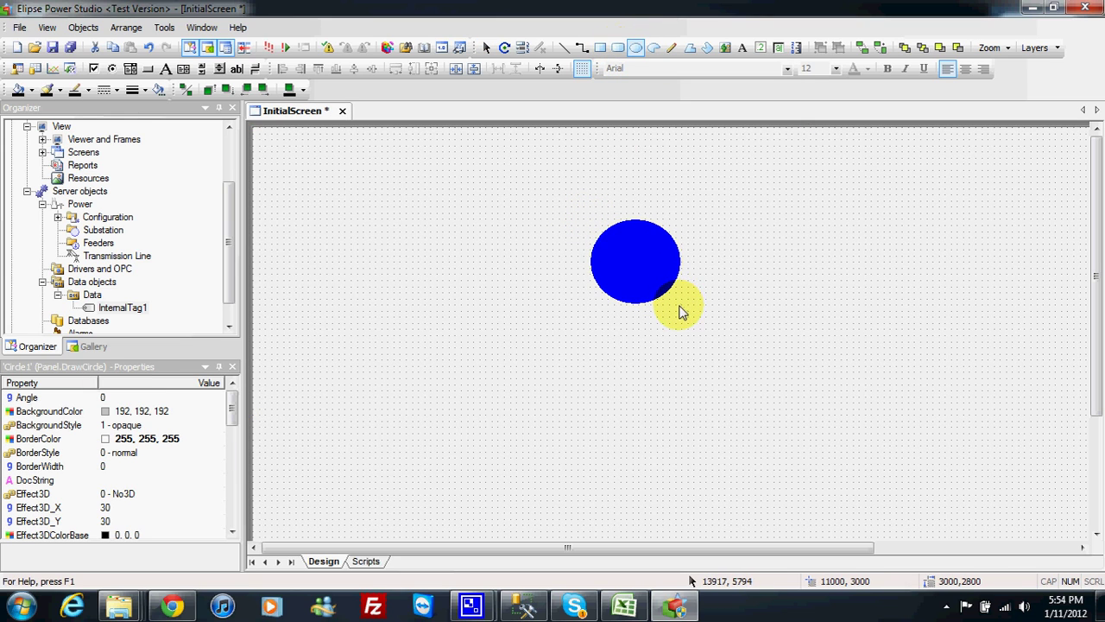
left_click(661, 165)
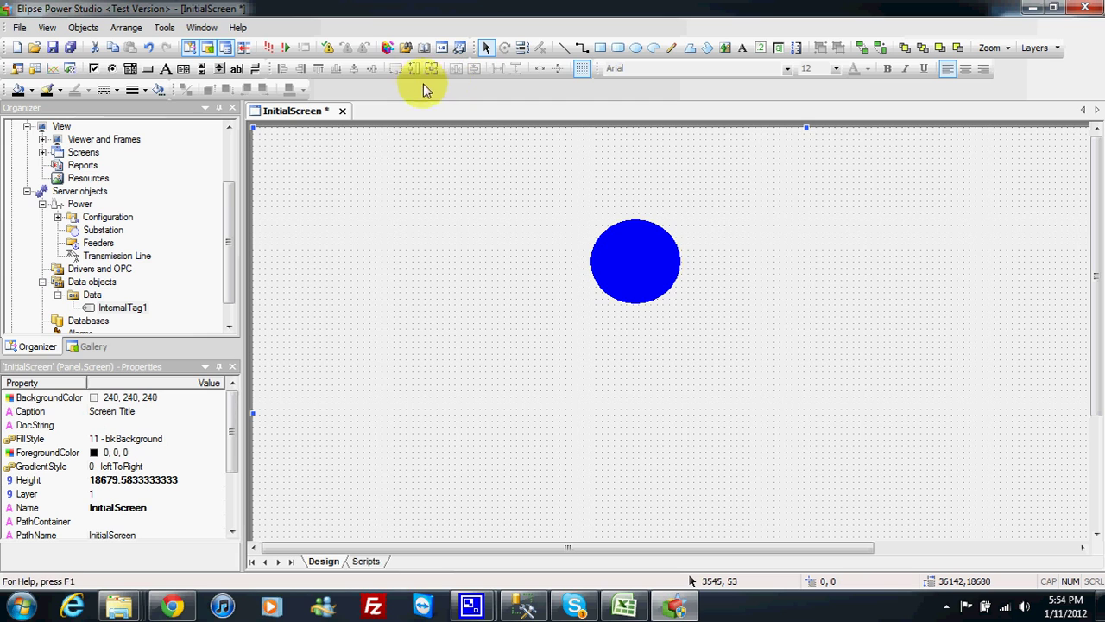
left_click(147, 68)
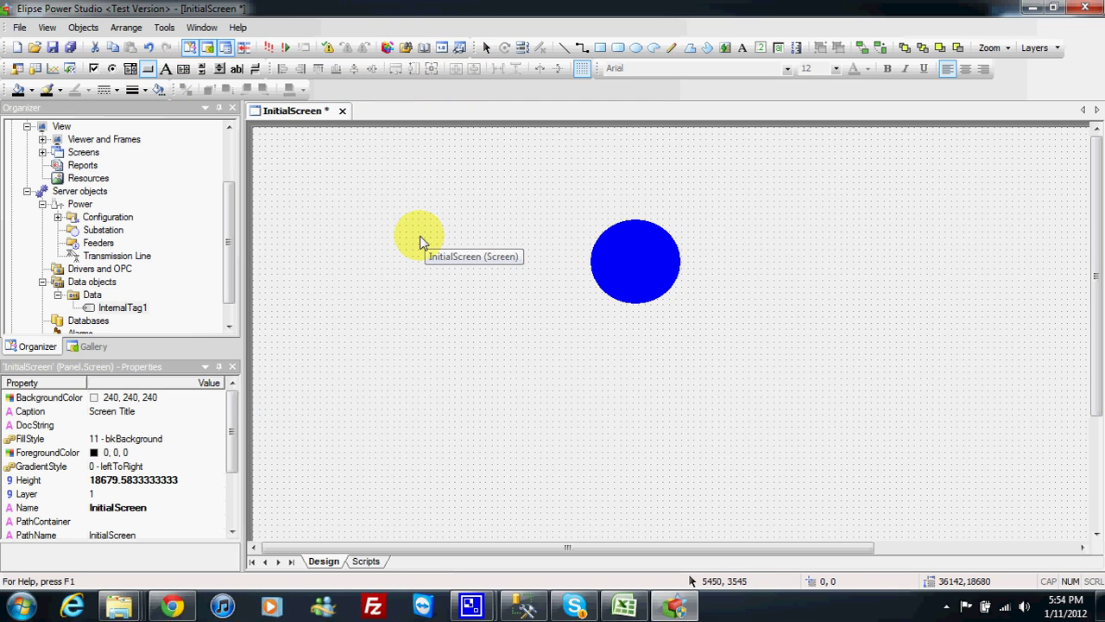
- Add a command button captioned 'Toggle Value' left of the circle and open its Click script
left_click_drag(400, 226, 499, 262)
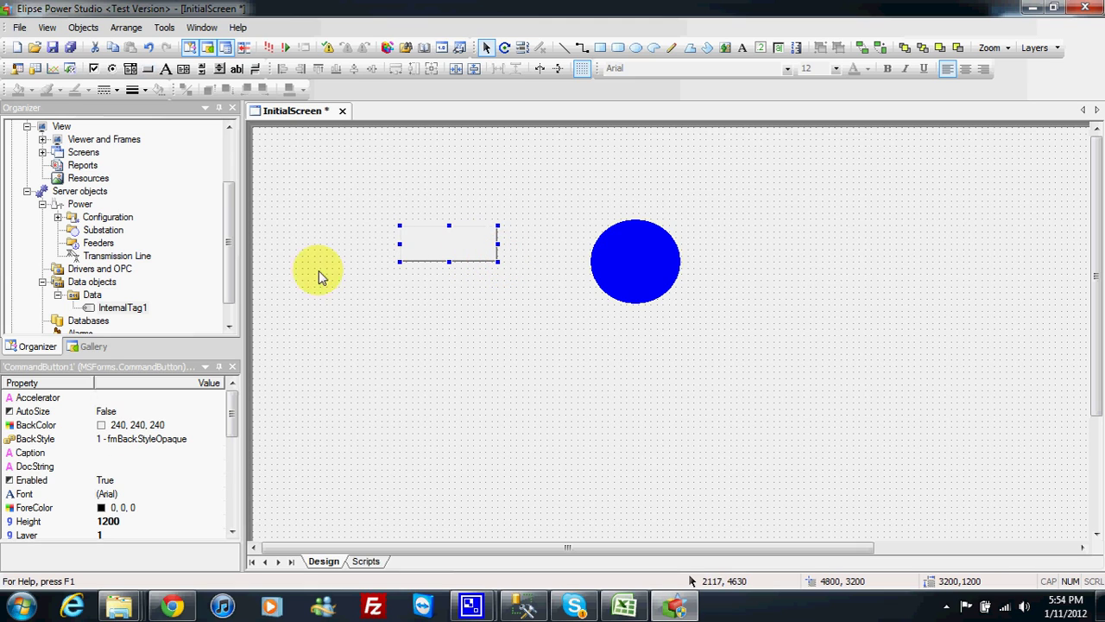
left_click(153, 453)
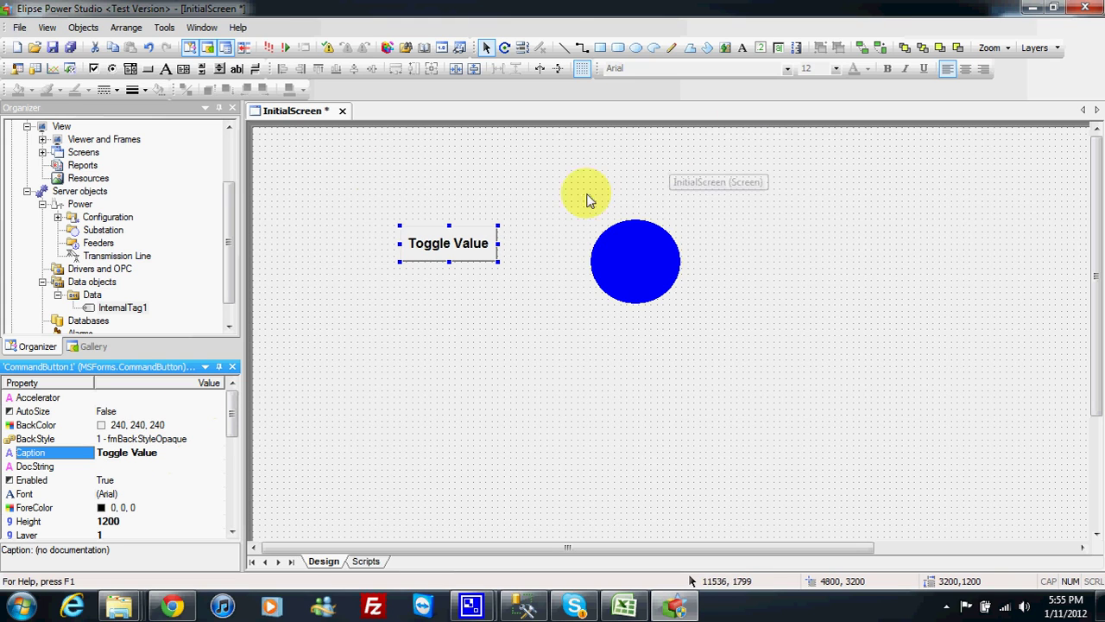
double_click(469, 229)
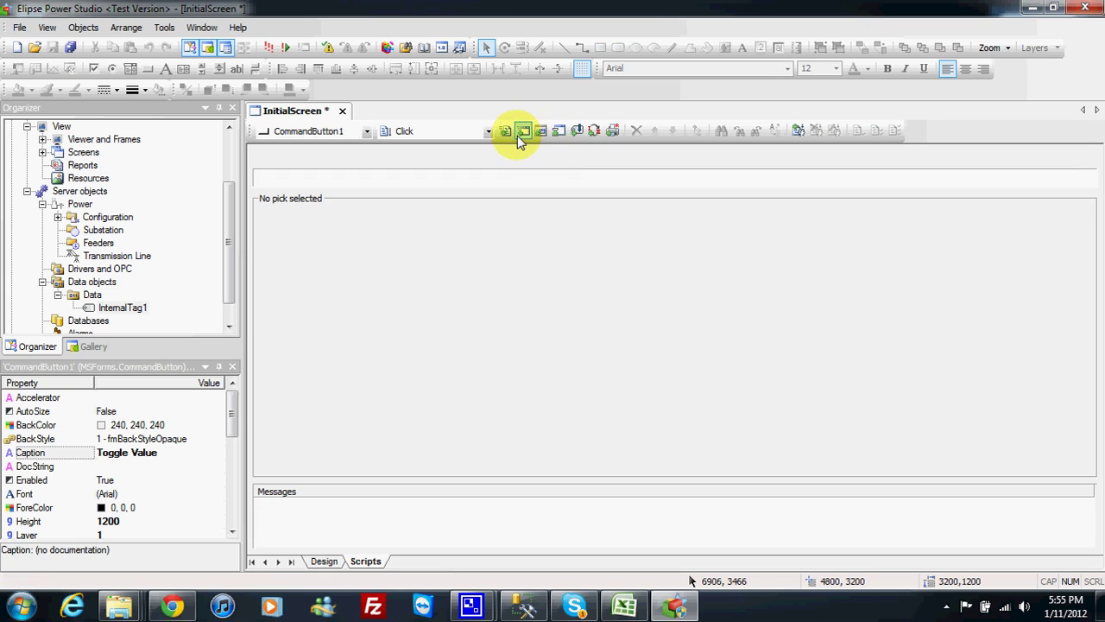
- Add a Toggle value action on Data.InternalTag1.Value to the button's Click script
left_click(594, 132)
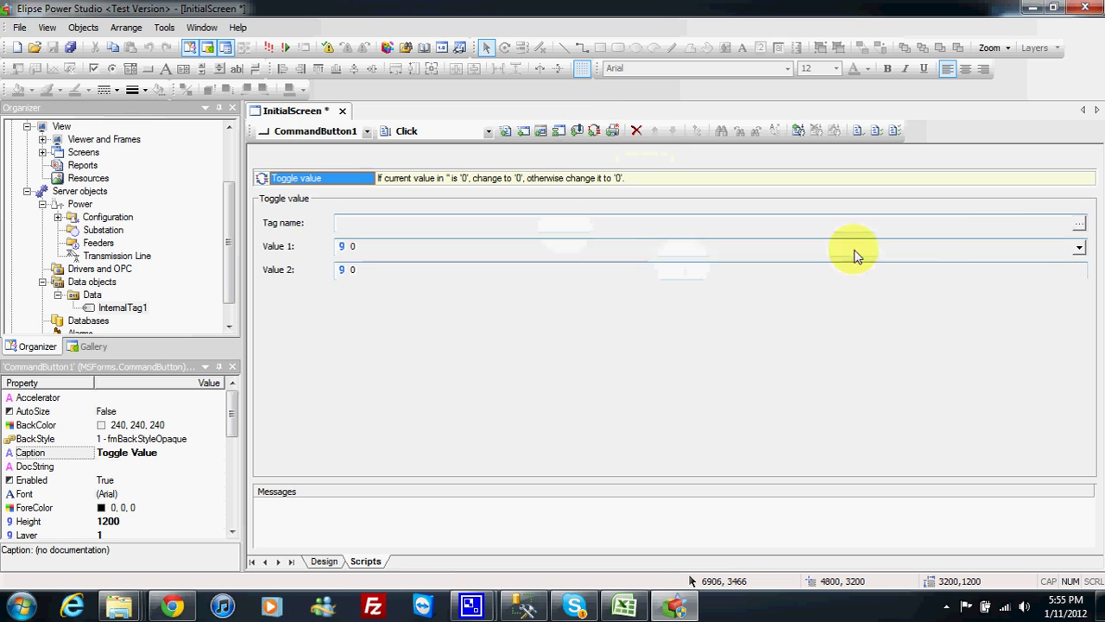
left_click(1079, 227)
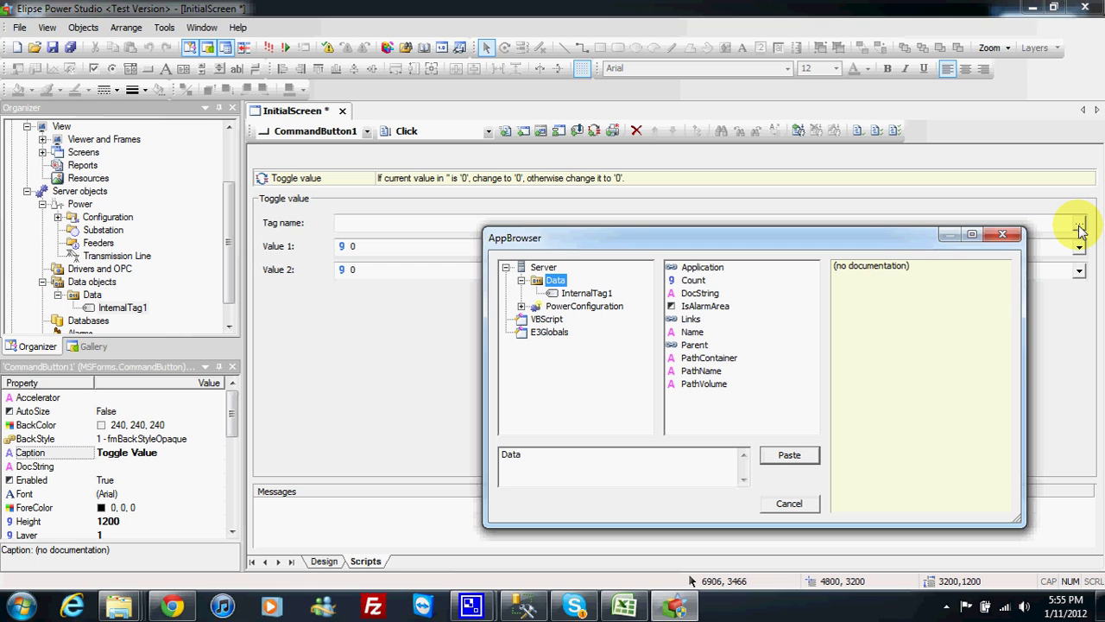
left_click(586, 294)
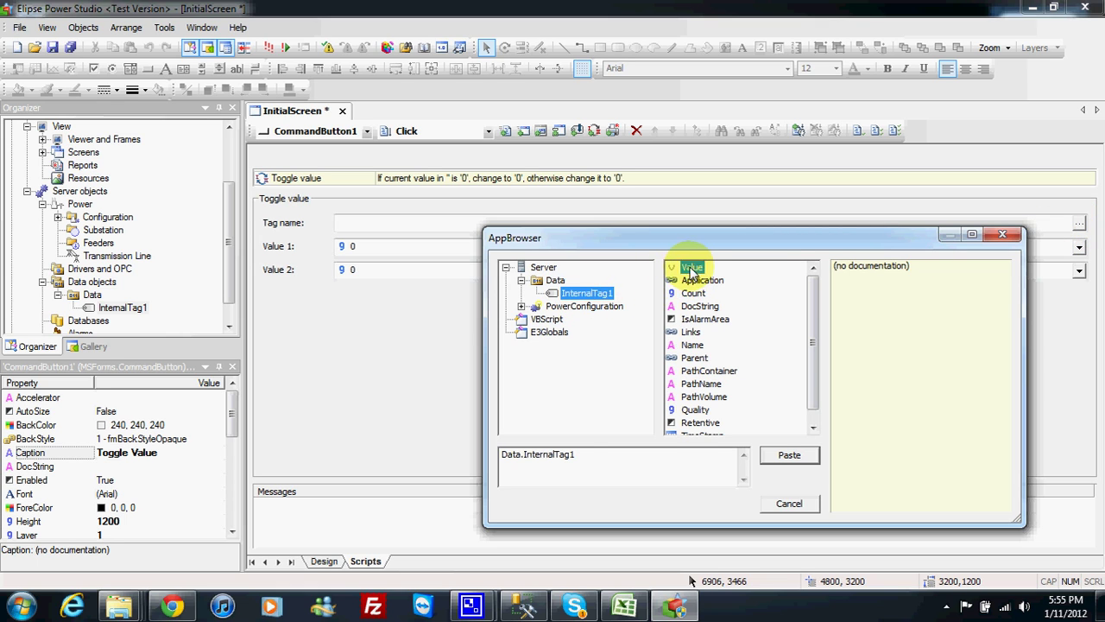
left_click(691, 269)
left_click(789, 455)
- Make the toggle's Value 1 Boolean False and Value 2 Boolean True
left_click(1078, 249)
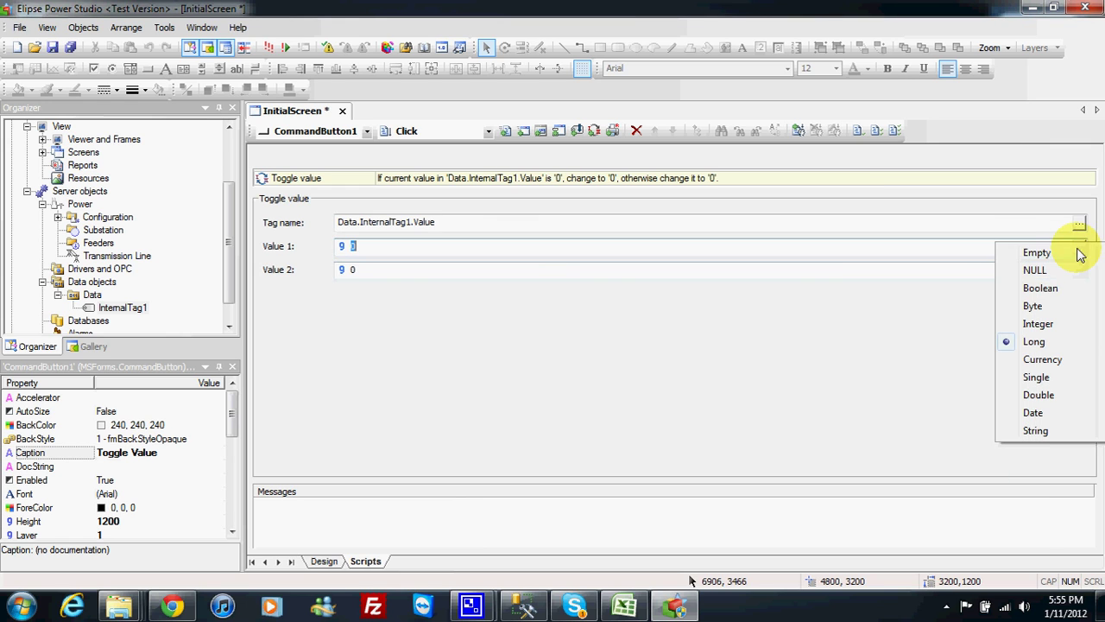
left_click(1040, 287)
left_click(1078, 270)
left_click(1029, 312)
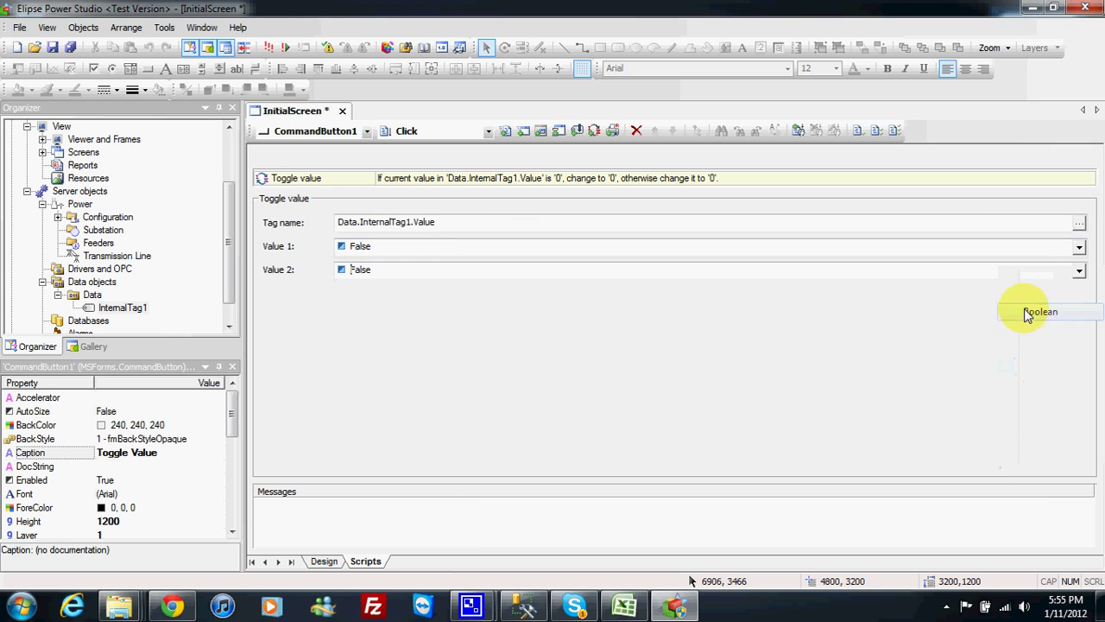
double_click(360, 269)
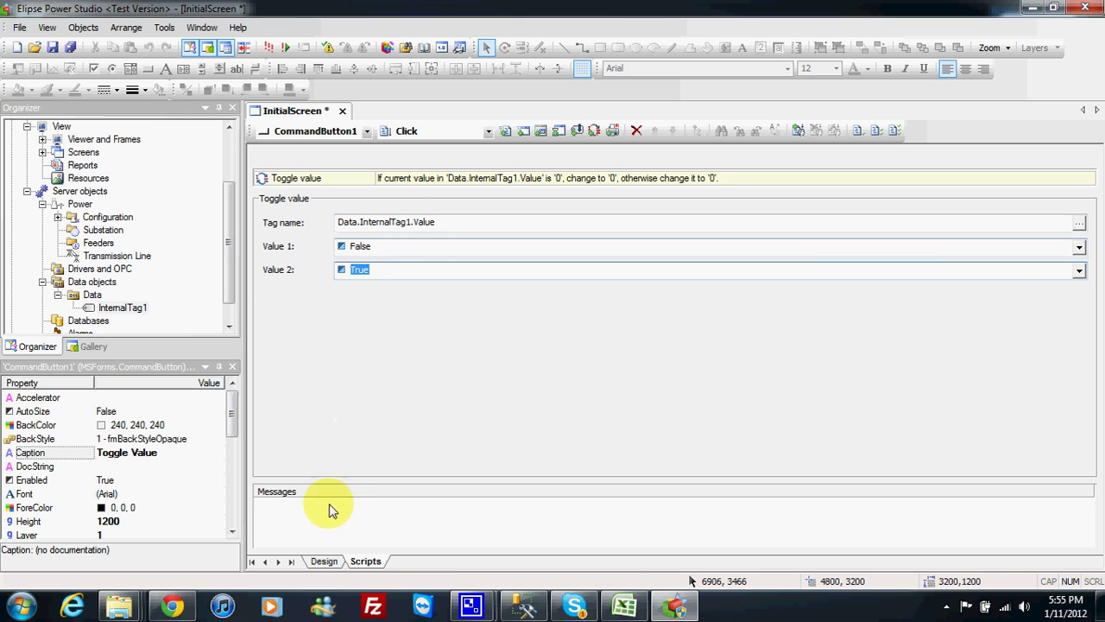
- Save the project and reposition the Toggle Value button on InitialScreen
left_click(73, 48)
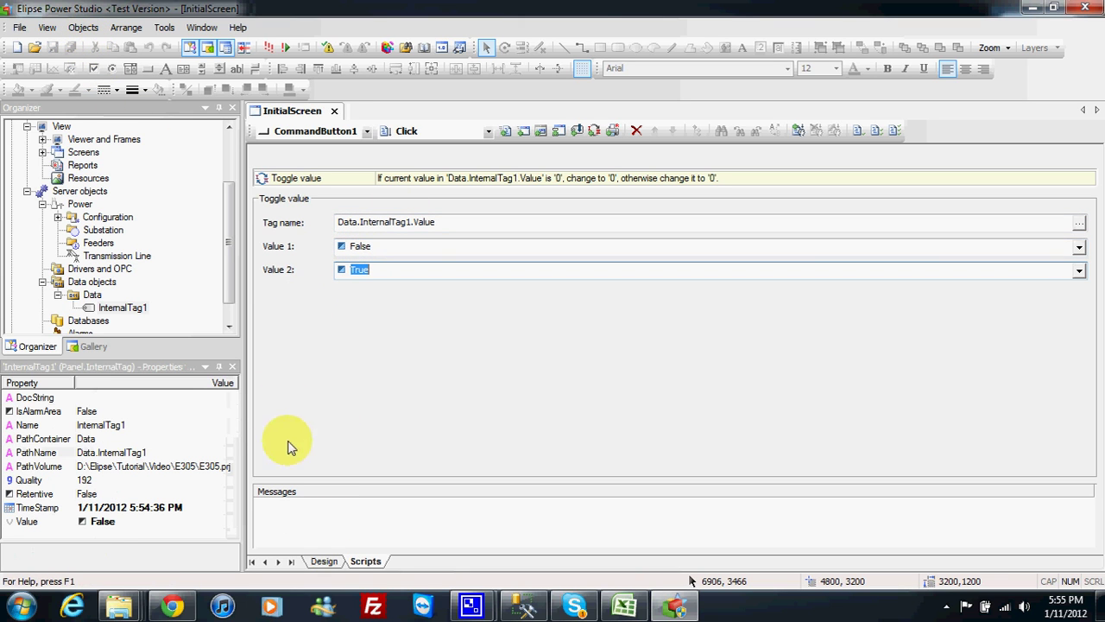
left_click(321, 559)
left_click(466, 294)
left_click(402, 226)
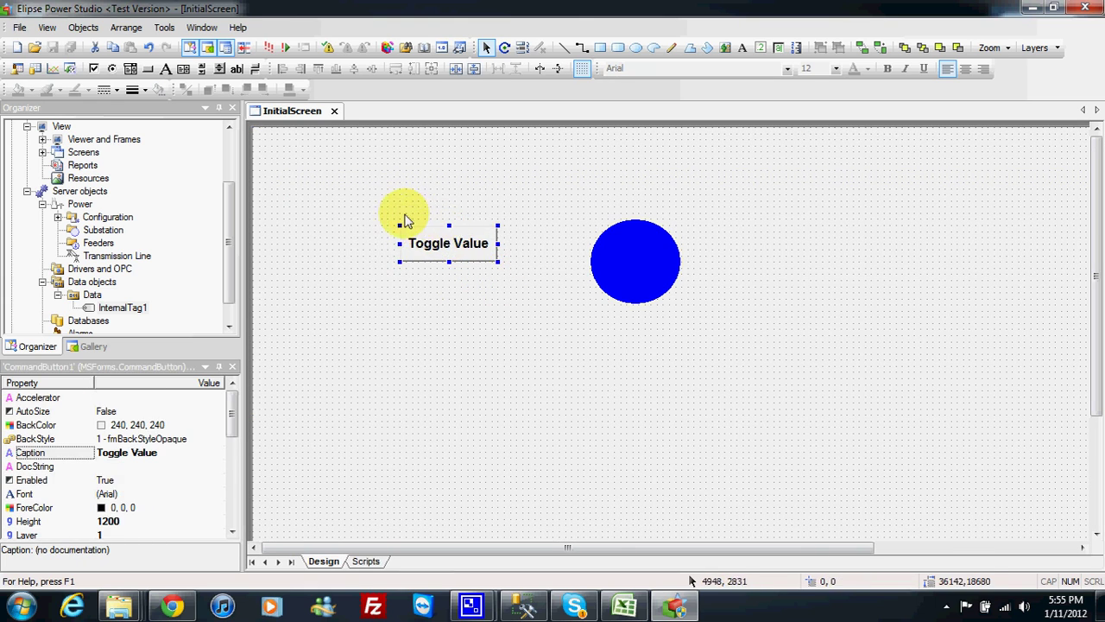
left_click_drag(402, 226, 363, 202)
left_click(481, 227)
left_click_drag(445, 229, 439, 248)
left_click(469, 236)
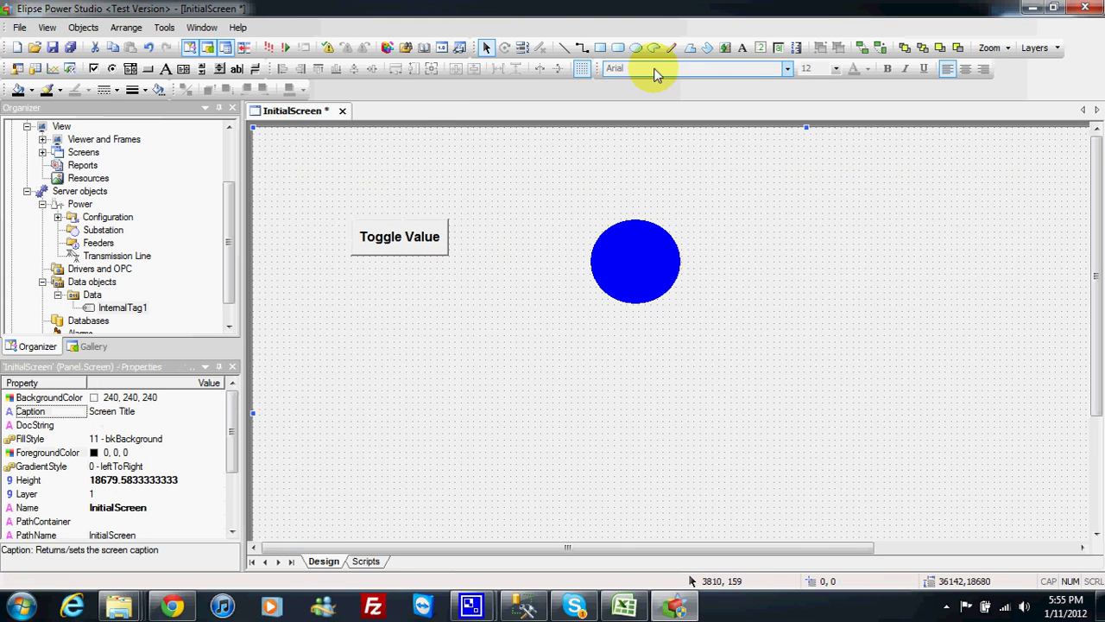
- Place a text display, Text1, beside the Toggle Value button and align the two
left_click(763, 50)
left_click(459, 226)
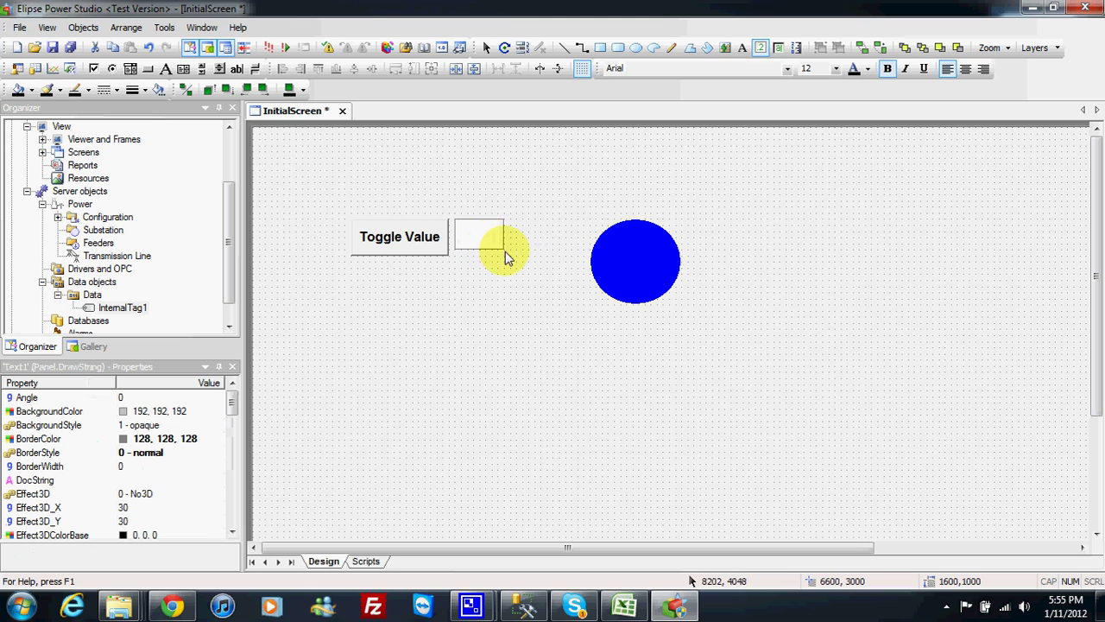
left_click_drag(493, 243, 486, 180)
left_click_drag(440, 239, 444, 184)
- Link Text1's Value to Data.InternalTag1.Value and save the project
right_click(457, 177)
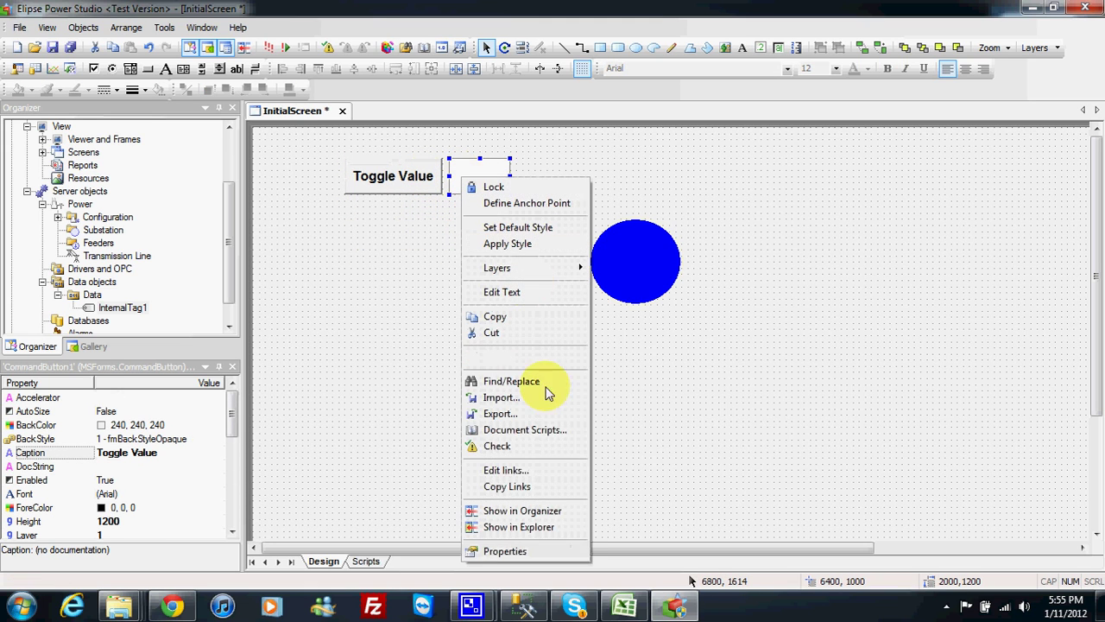
left_click(535, 549)
left_click(669, 146)
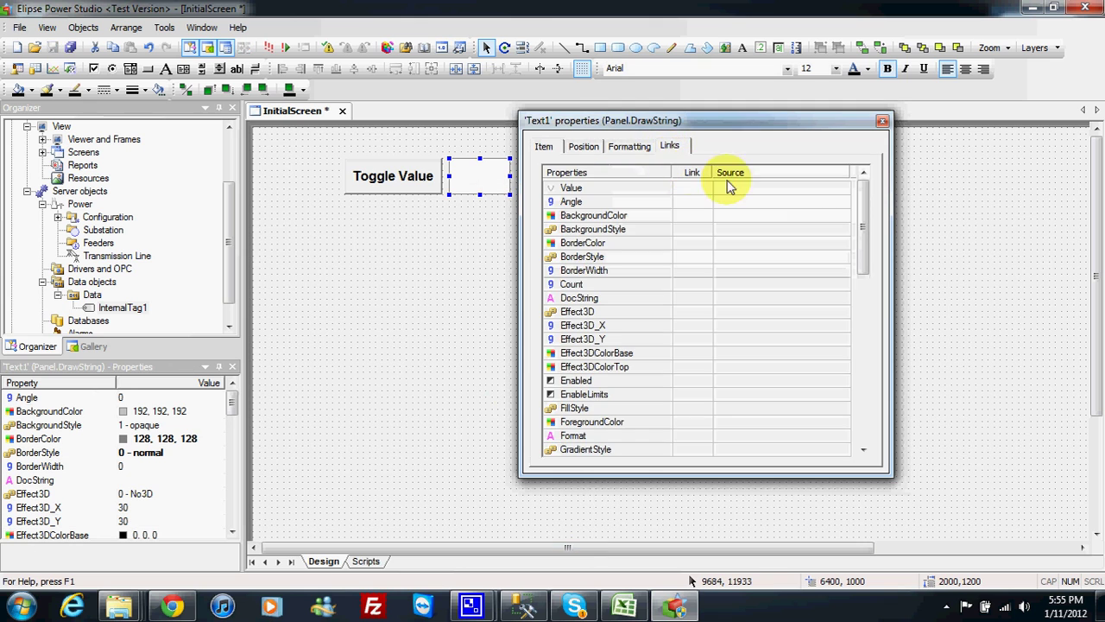
left_click(820, 189)
left_click(844, 188)
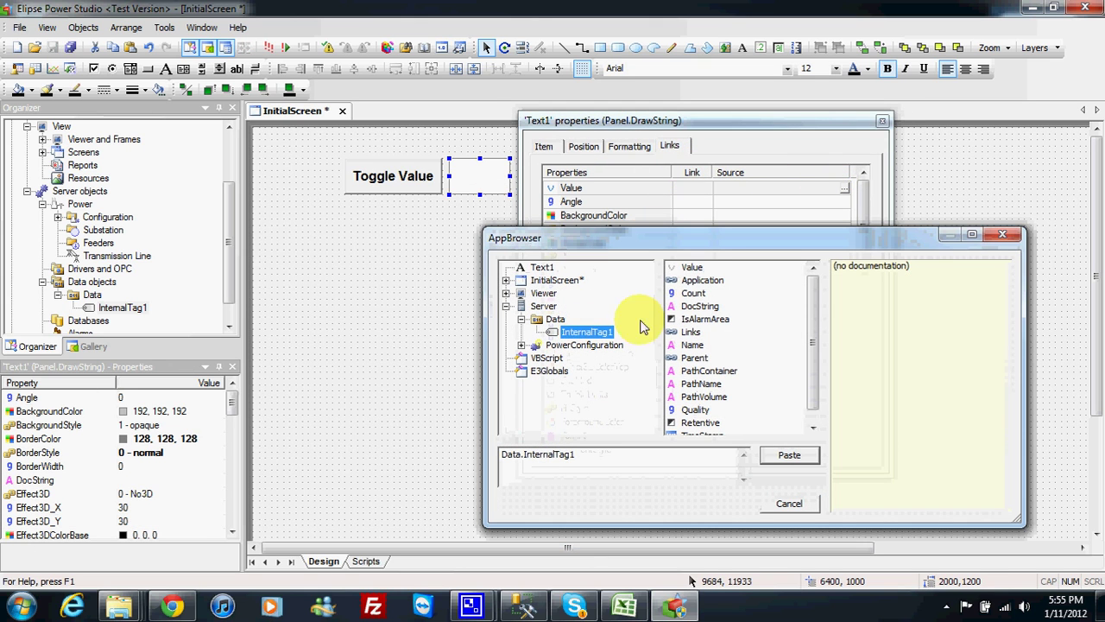
left_click(691, 267)
left_click(789, 455)
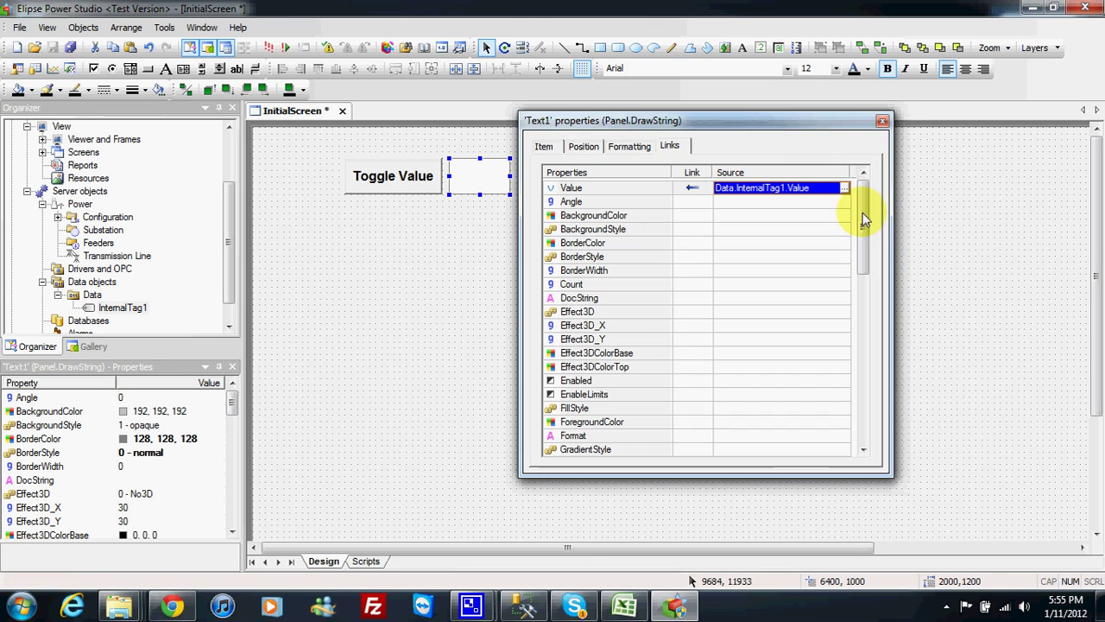
left_click(882, 121)
left_click(51, 49)
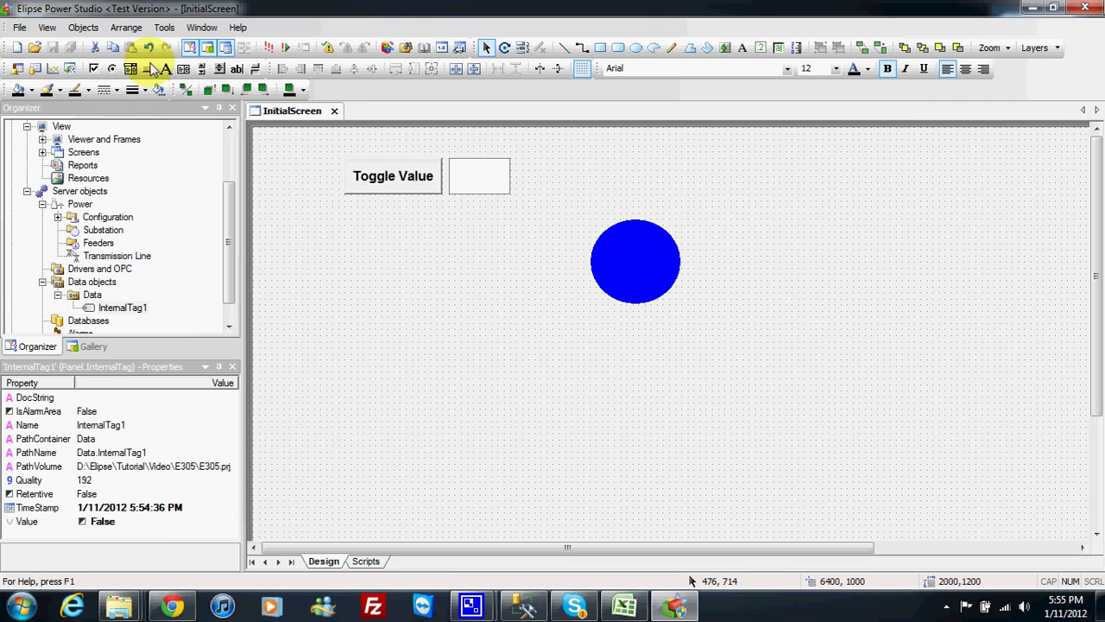
- Run the application in E3 Viewer and press Toggle Value to flip the text to True
left_click(268, 48)
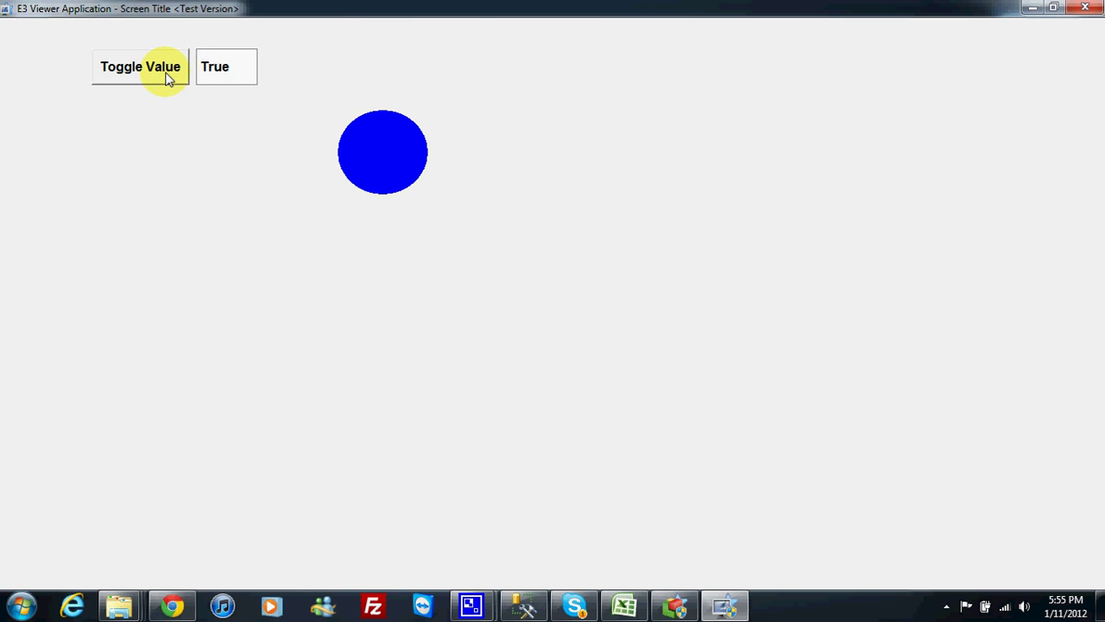
left_click(169, 79)
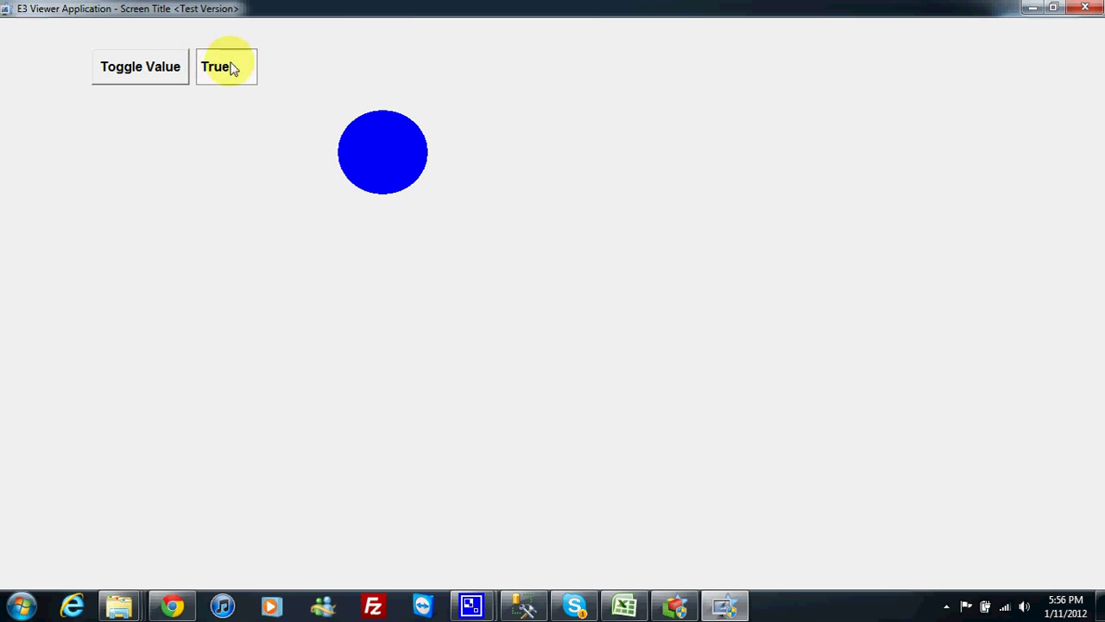
- Close the viewer and link Circle1's ForegroundColor to Data.InternalTag1.Value
left_click(1083, 9)
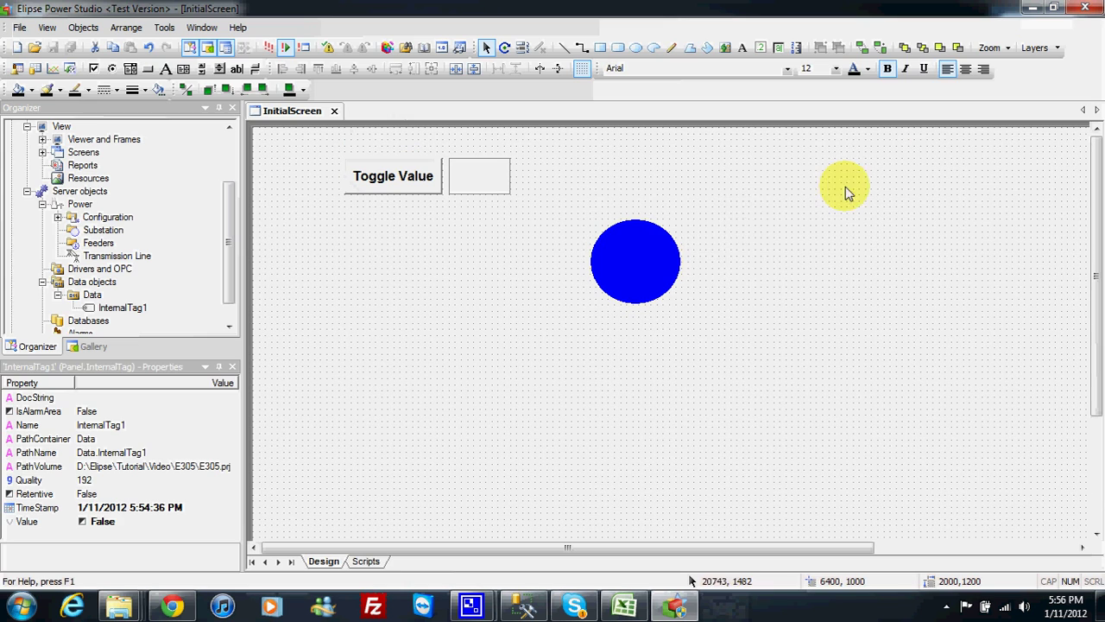
right_click(641, 254)
left_click(690, 578)
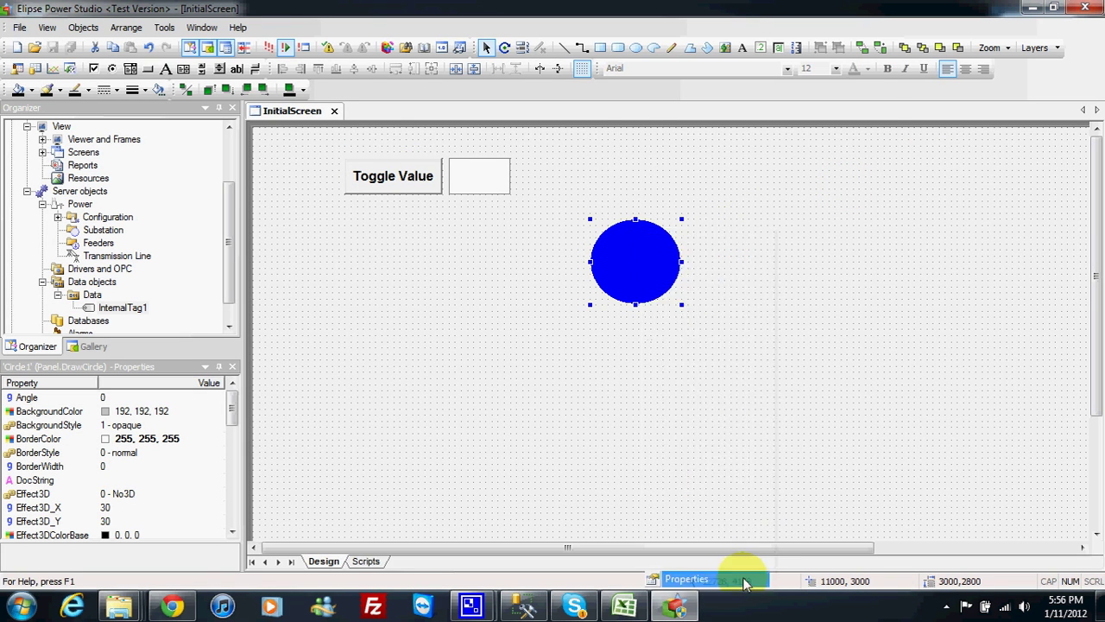
left_click(623, 145)
left_click_drag(682, 131, 808, 137)
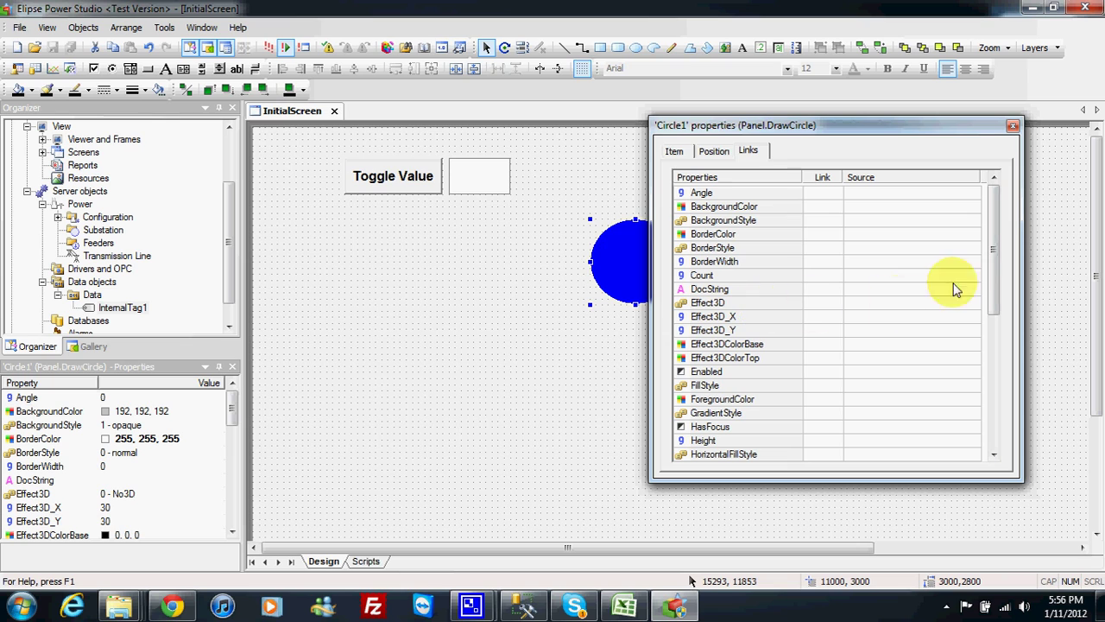
mouse_move(992, 274)
left_mouse_down()
mouse_move(993, 312)
mouse_move(993, 273)
mouse_move(994, 294)
left_mouse_up()
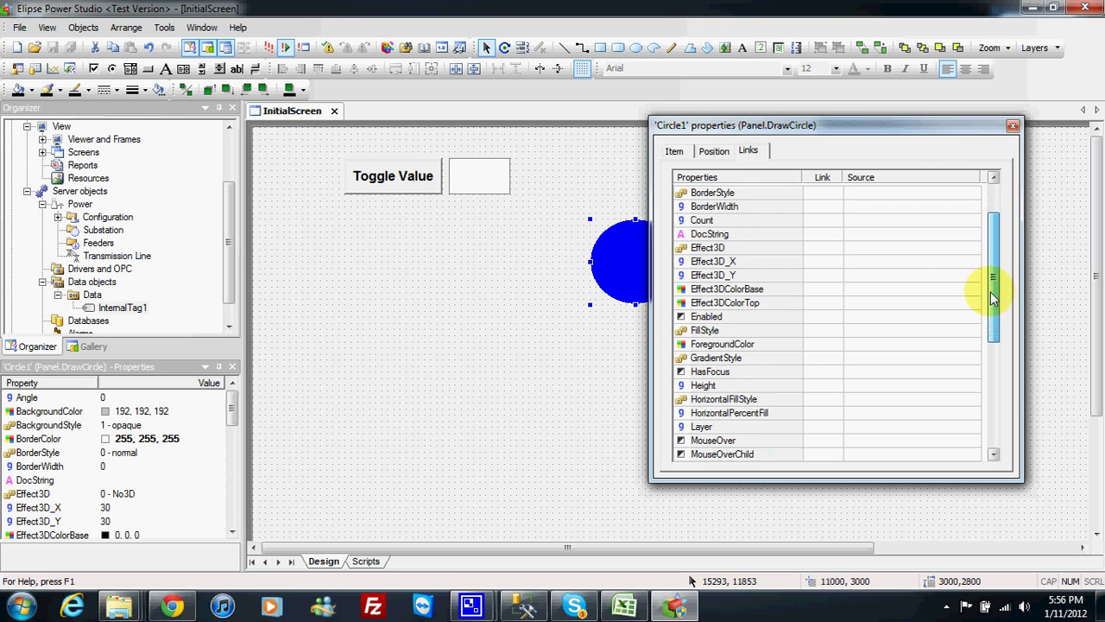
left_click(871, 345)
left_click(973, 345)
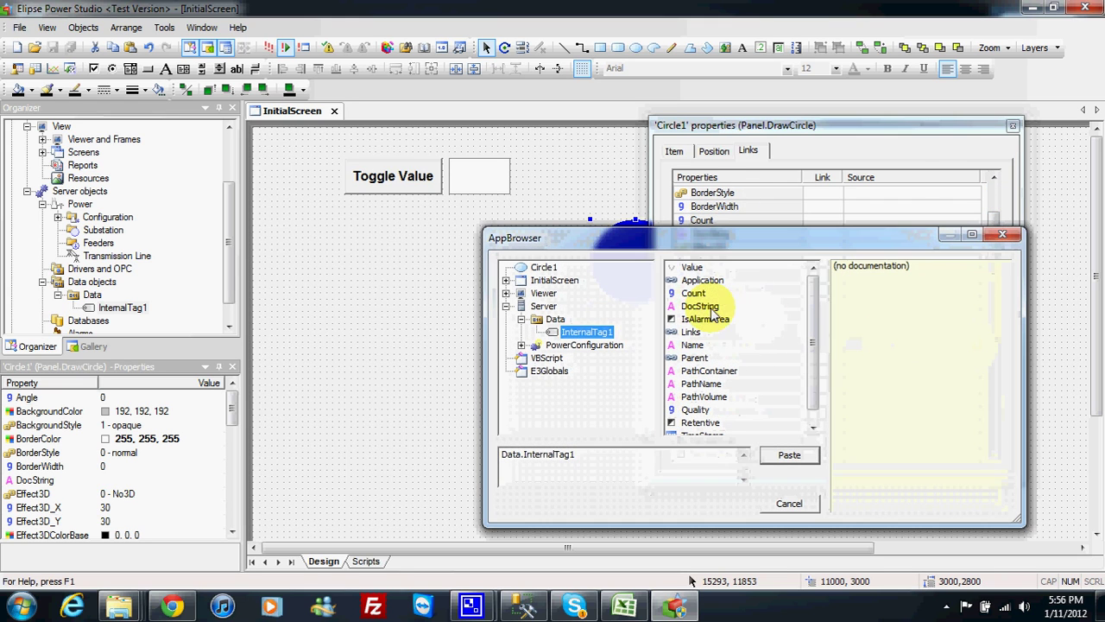
left_click(692, 267)
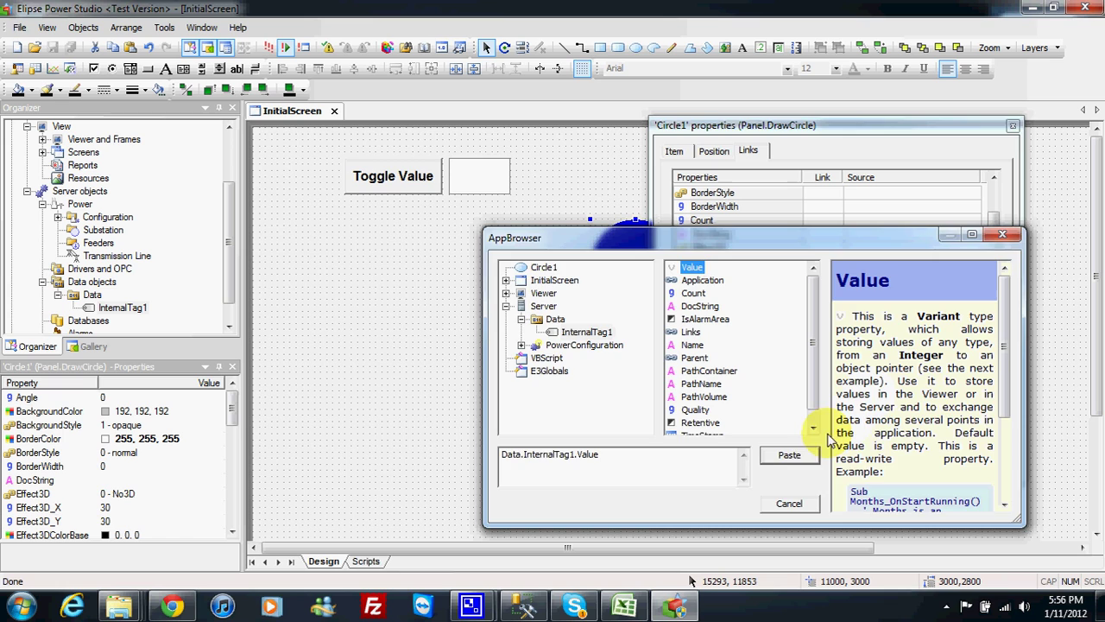
left_click(798, 458)
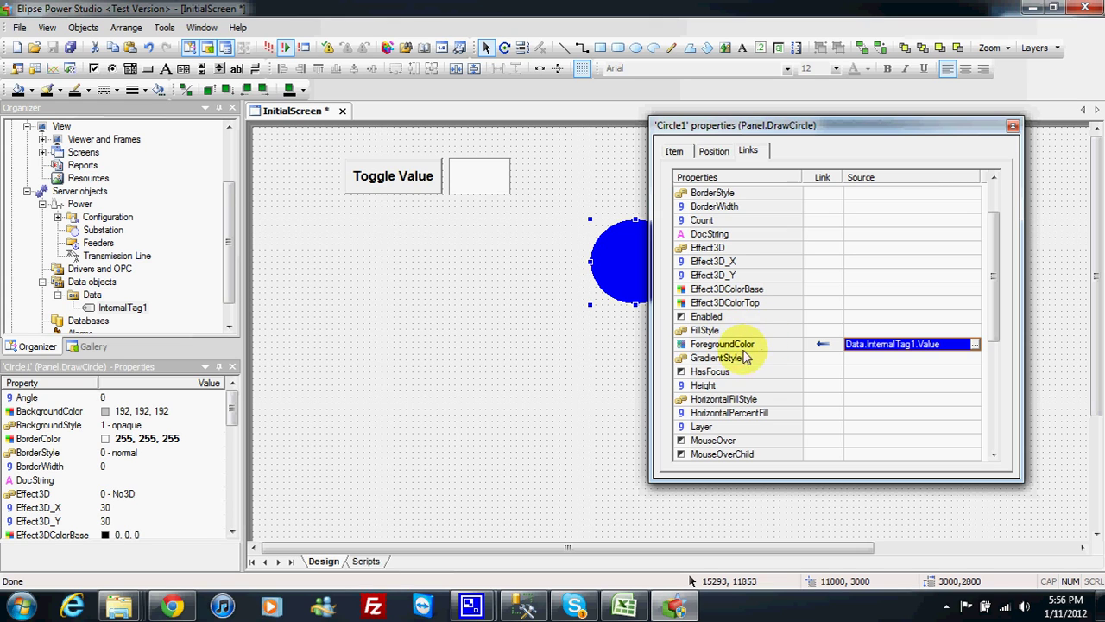
- Make the ForegroundColor link digital with green (65280) for ON and red (255) for OFF
left_click(823, 344)
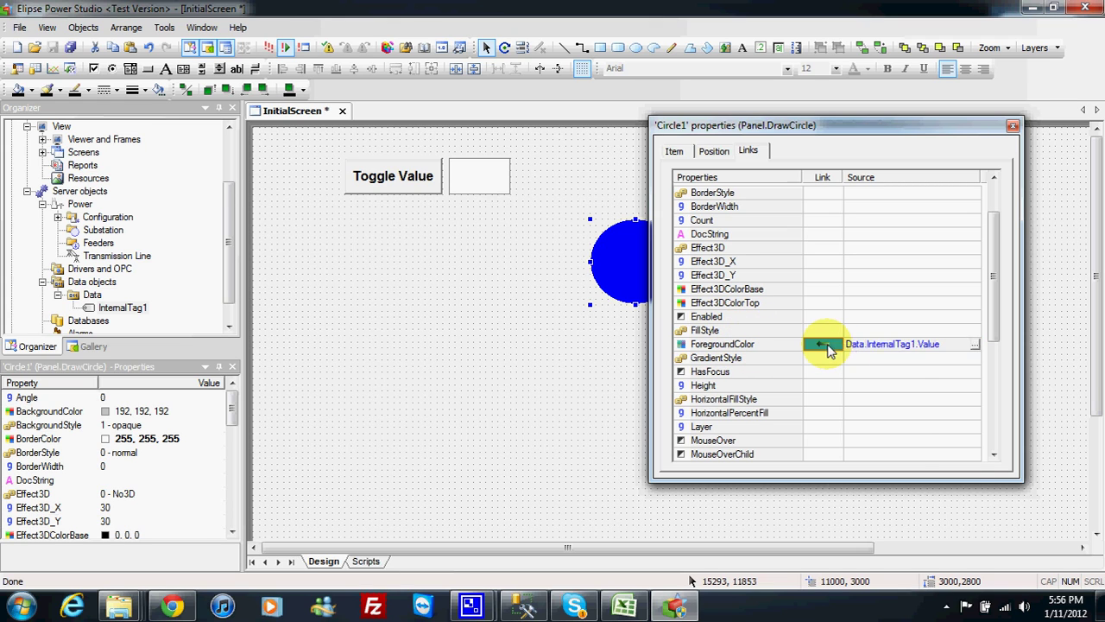
left_click(872, 413)
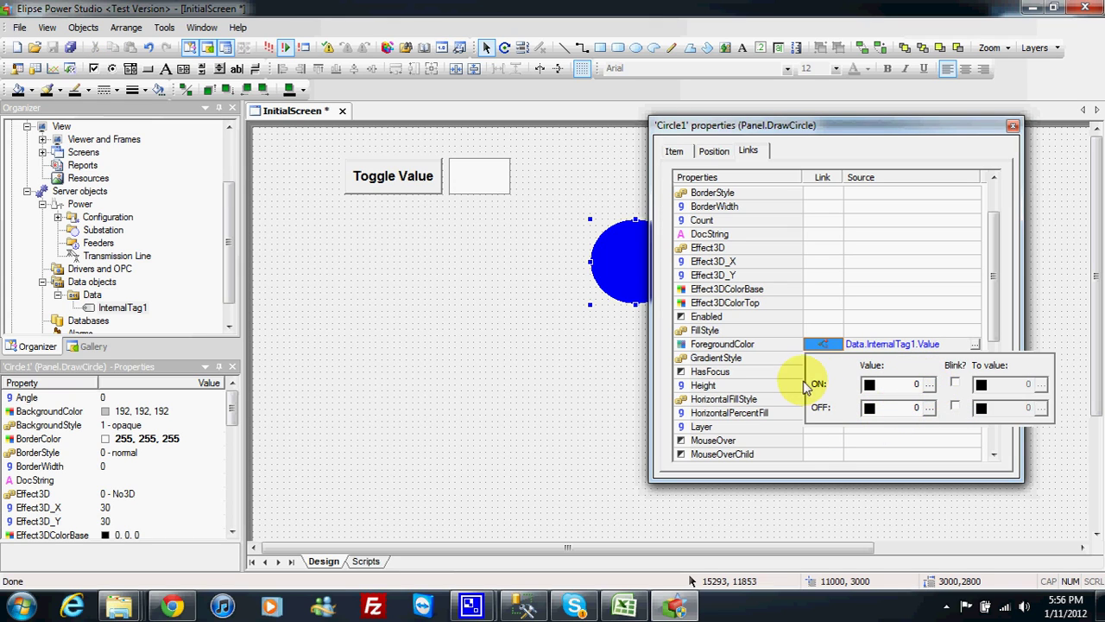
left_click(928, 385)
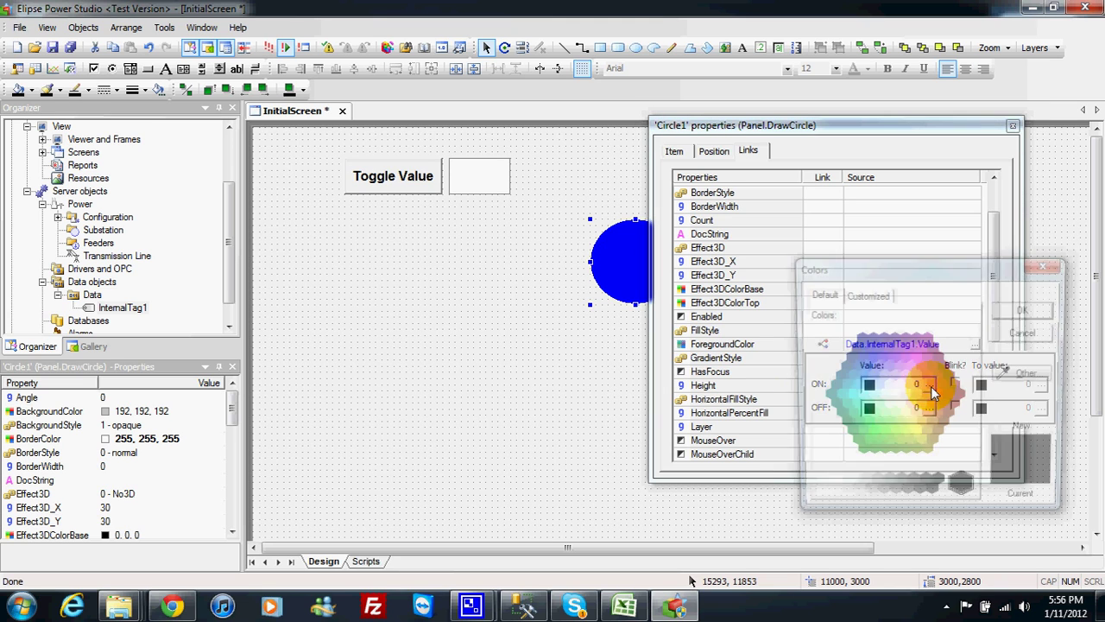
left_click(872, 444)
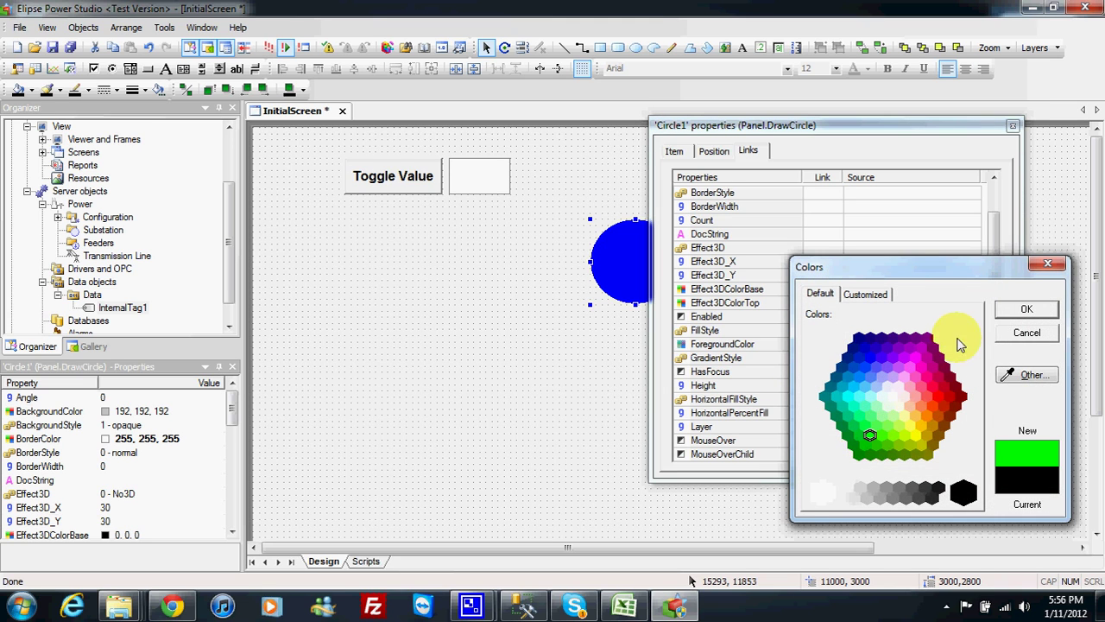
left_click(1025, 309)
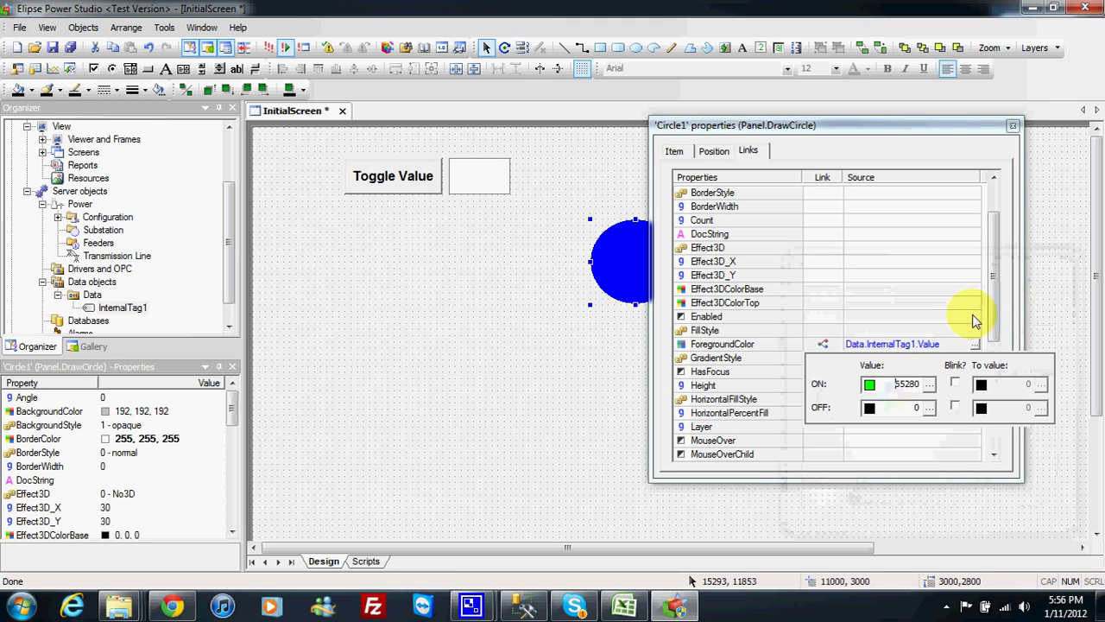
left_click(928, 407)
left_click(946, 403)
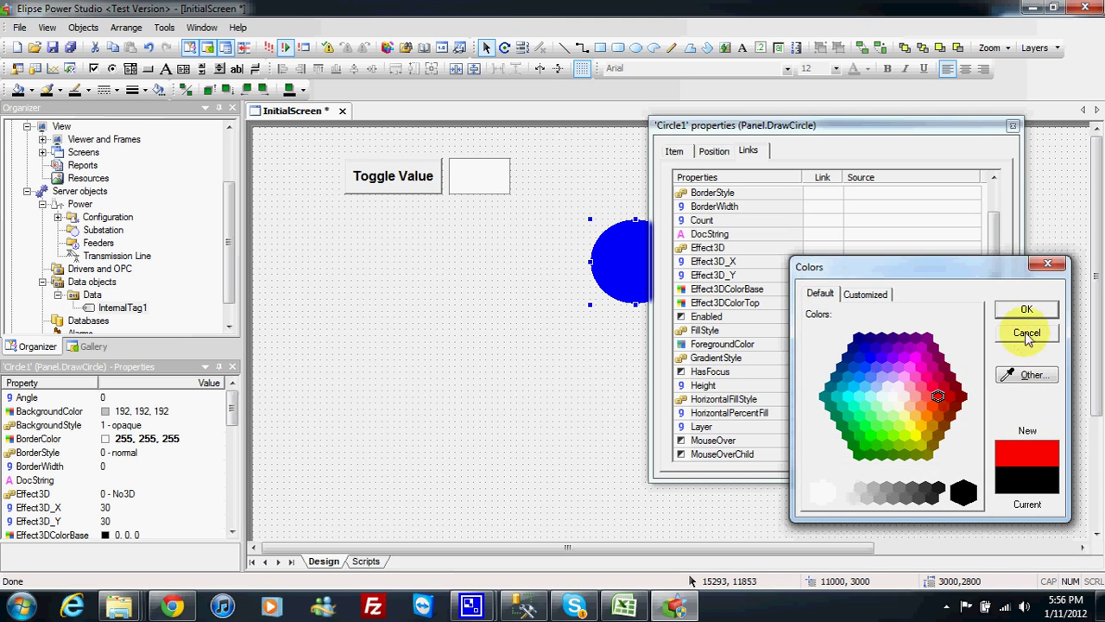
left_click(1027, 309)
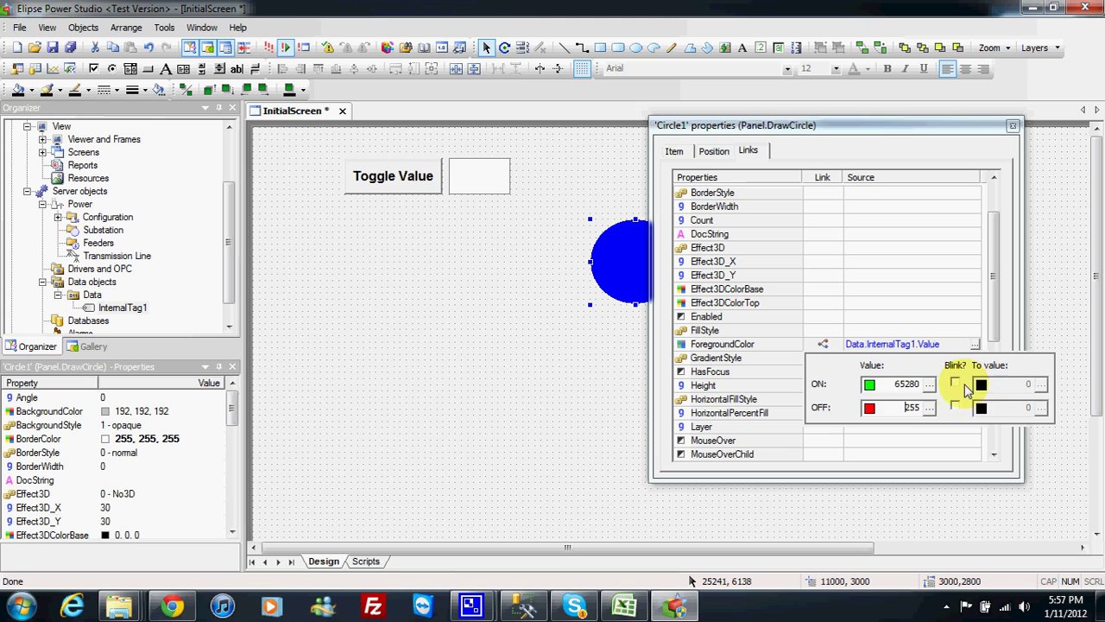
- Make the OFF state blink to white (16777215) and close the circle's properties
left_click(1041, 408)
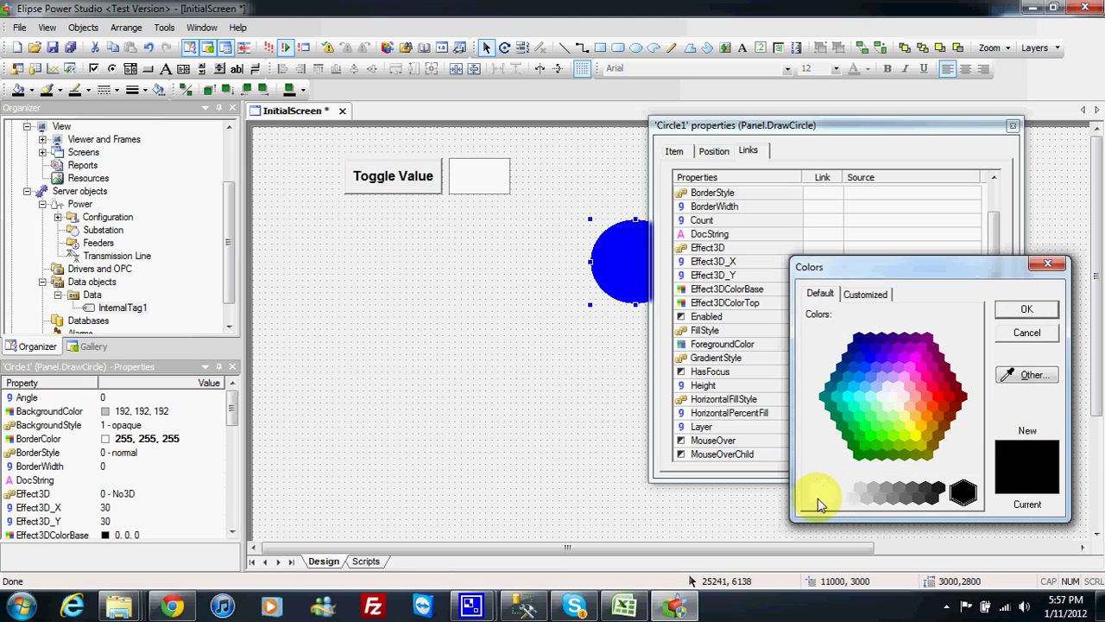
left_click(816, 492)
left_click(1010, 311)
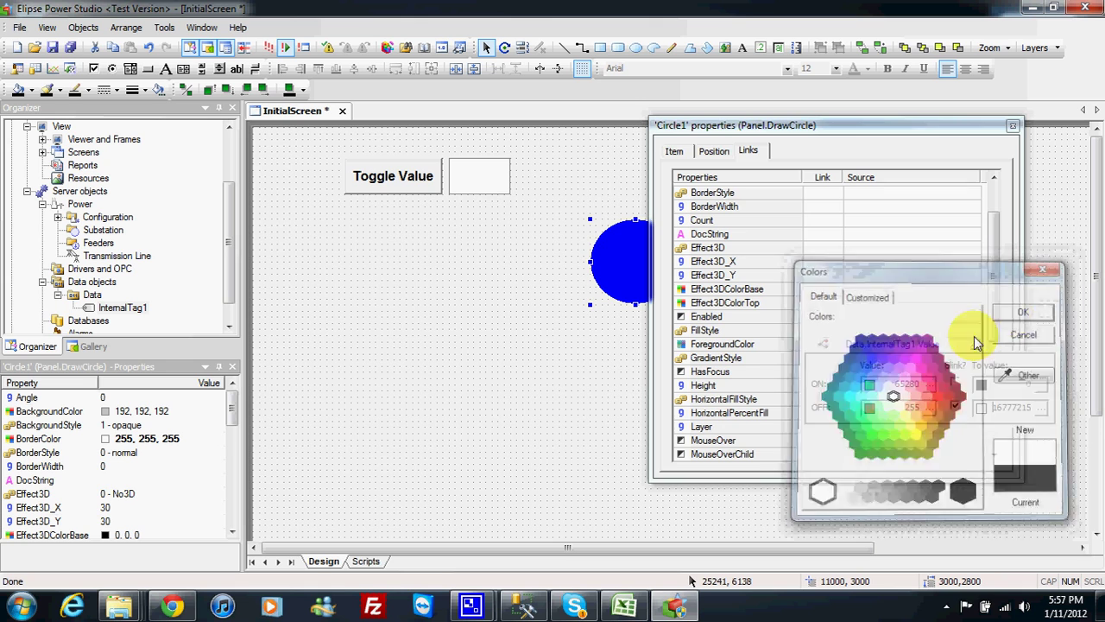
left_click(1010, 124)
- Save and run in E3 Viewer, toggling repeatedly to check the green and red-blinking circle
left_click(70, 47)
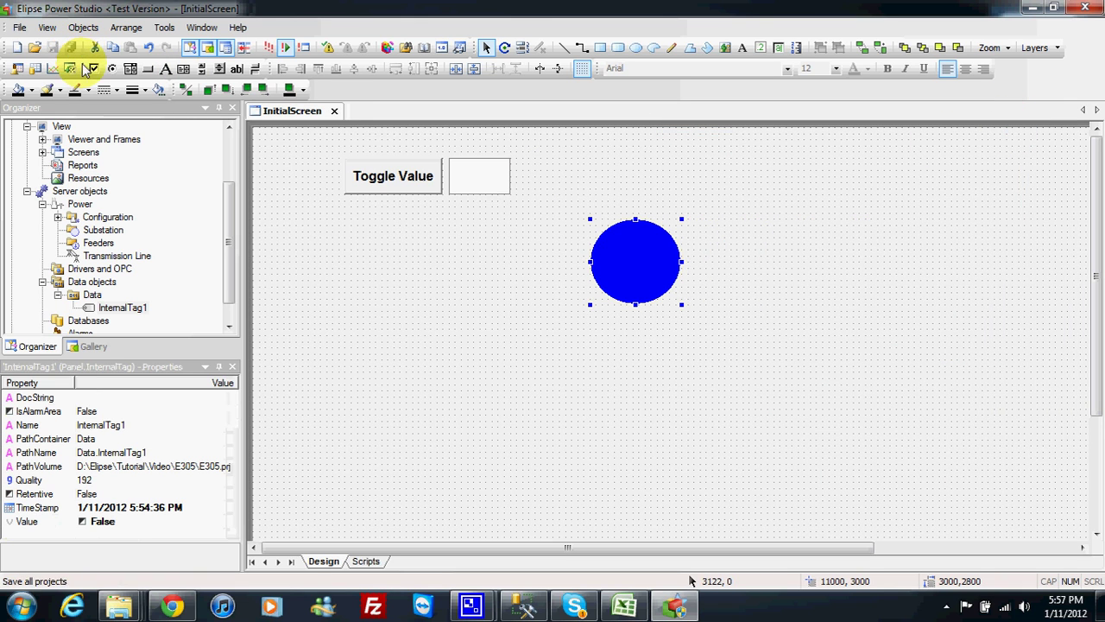
left_click(284, 48)
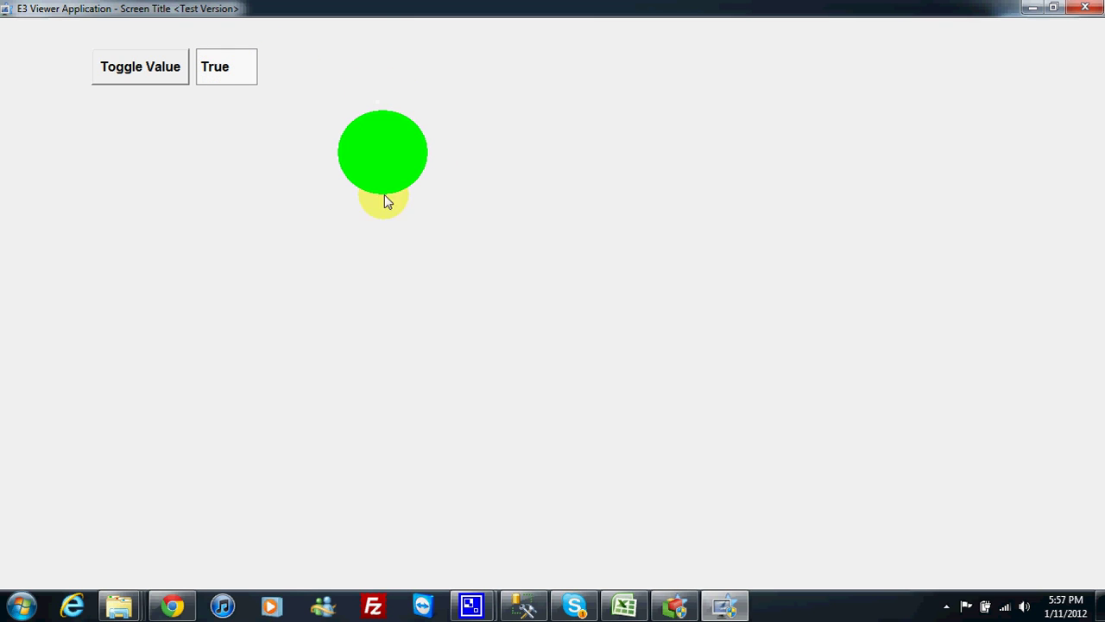
left_click(154, 75)
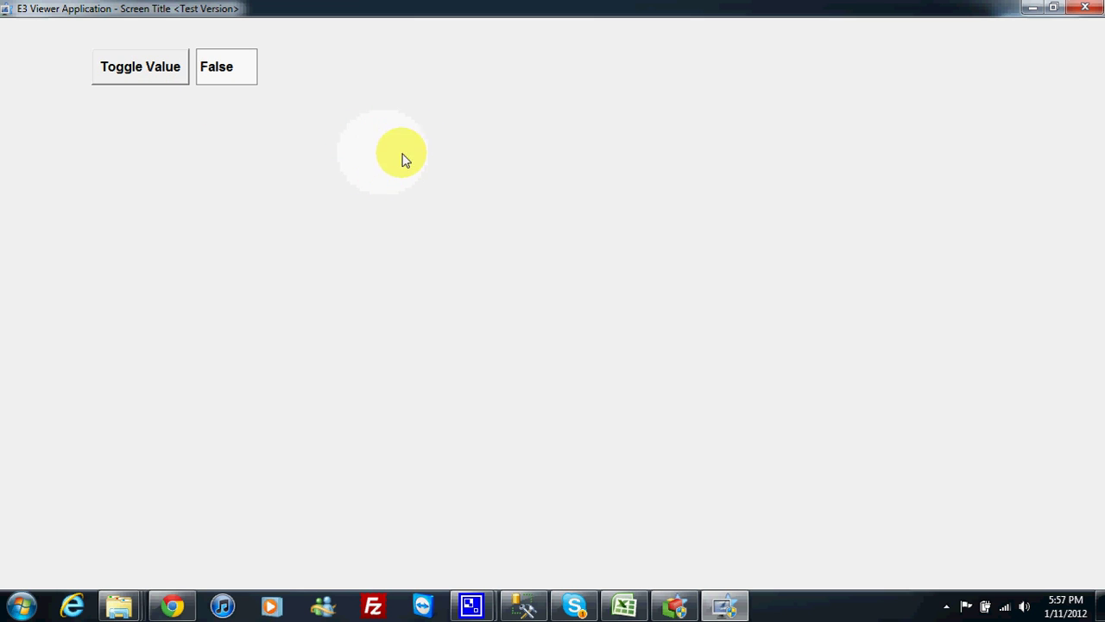
left_click(153, 76)
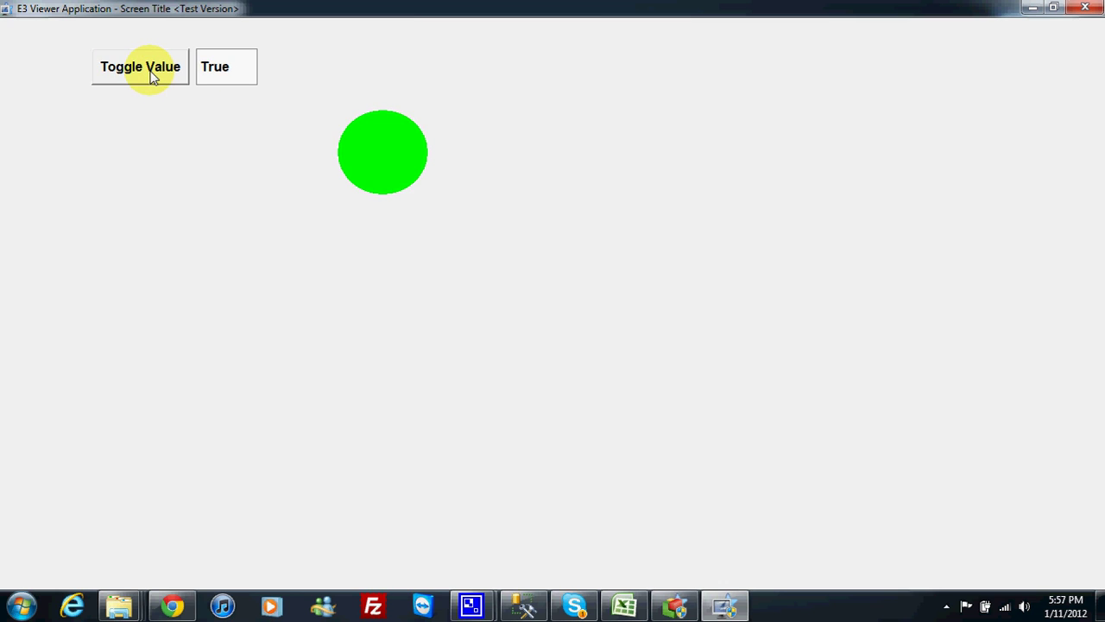
left_click(153, 77)
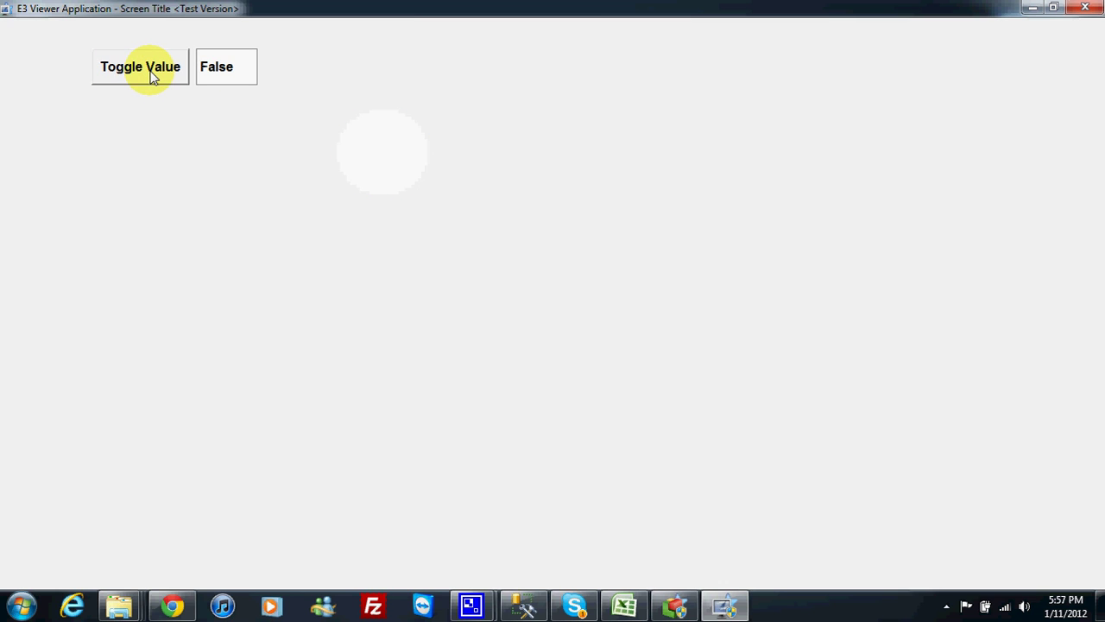
left_click(153, 77)
left_click(152, 77)
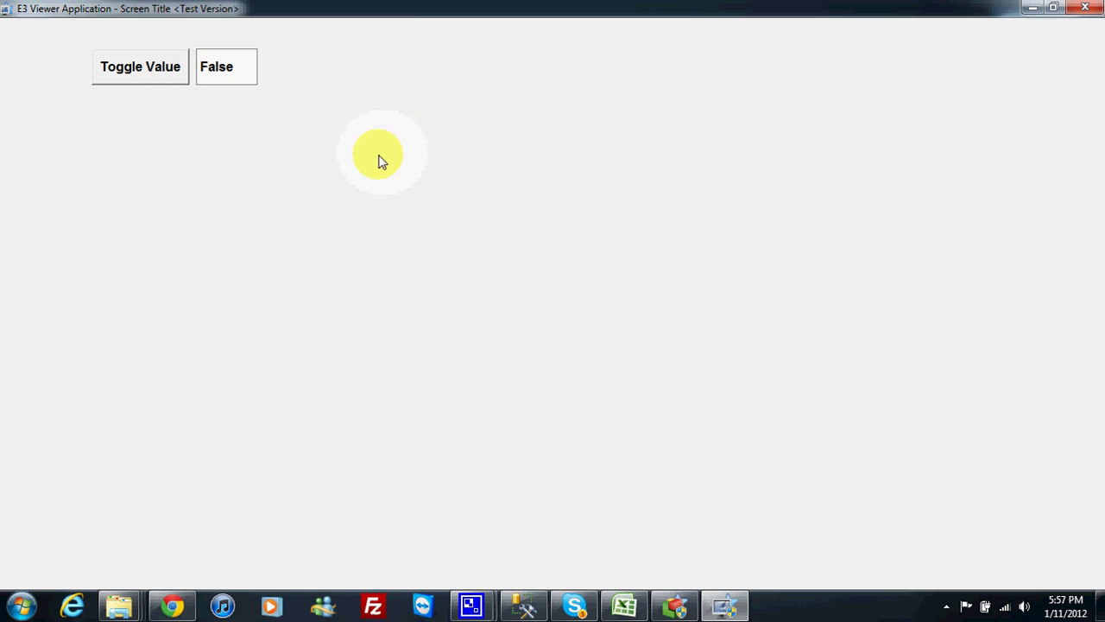